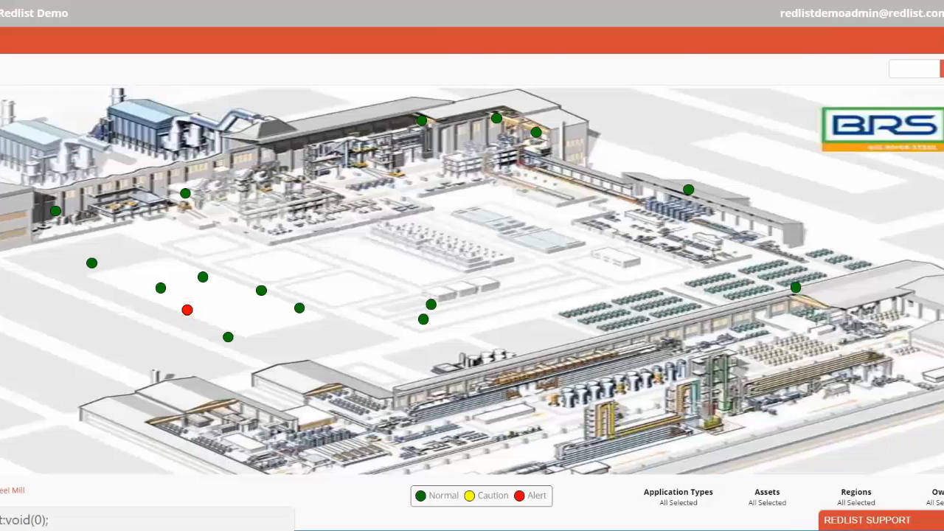
- Open the form creation page and start a new form template
click(943, 41)
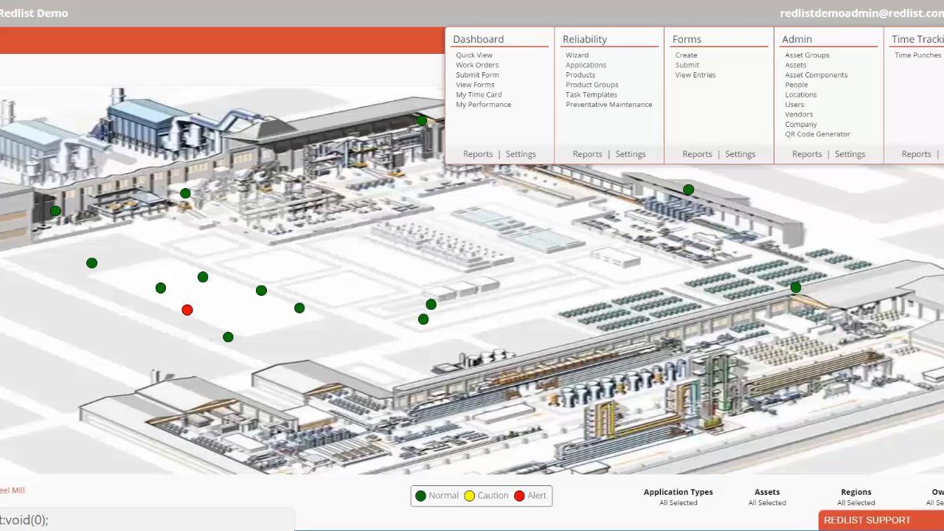
click(688, 56)
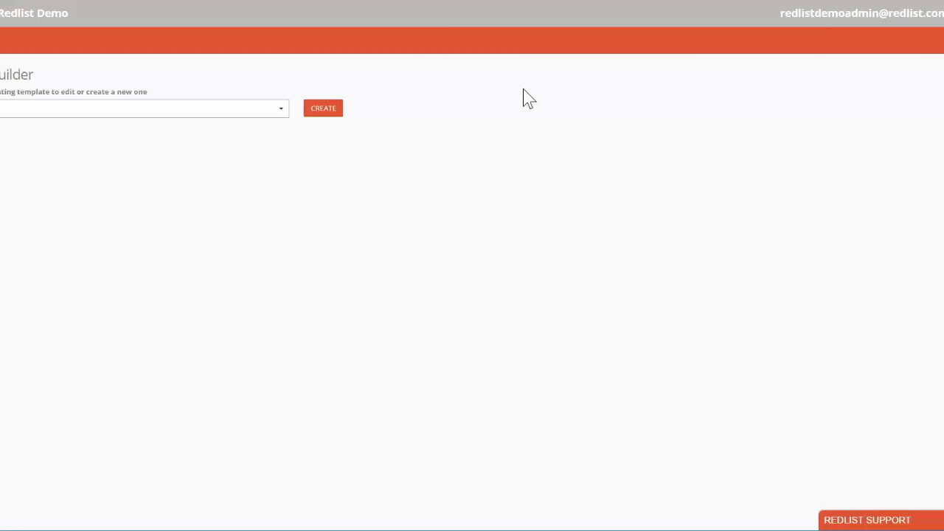
click(269, 114)
mouse_move(278, 174)
mouse_down()
mouse_move(276, 205)
mouse_move(280, 161)
mouse_up()
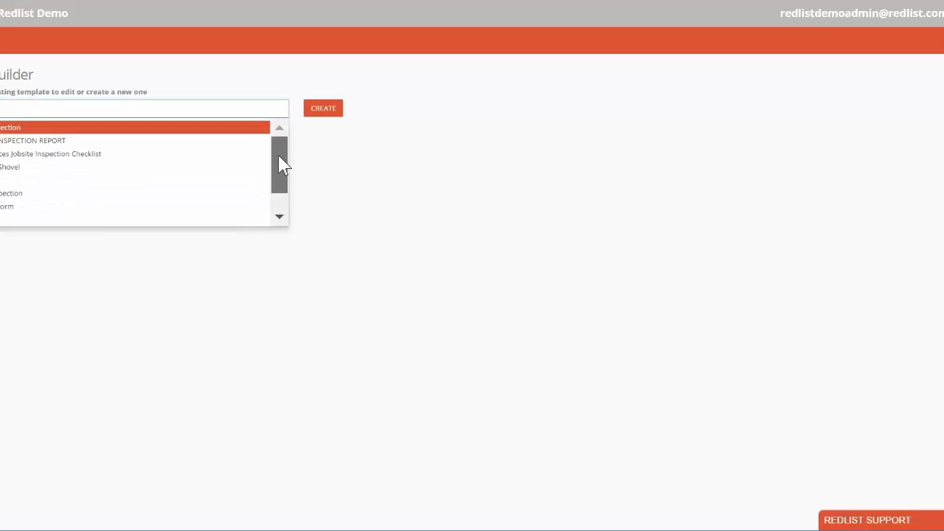
click(331, 117)
- Name the new template as an Inspection Form
click(9, 161)
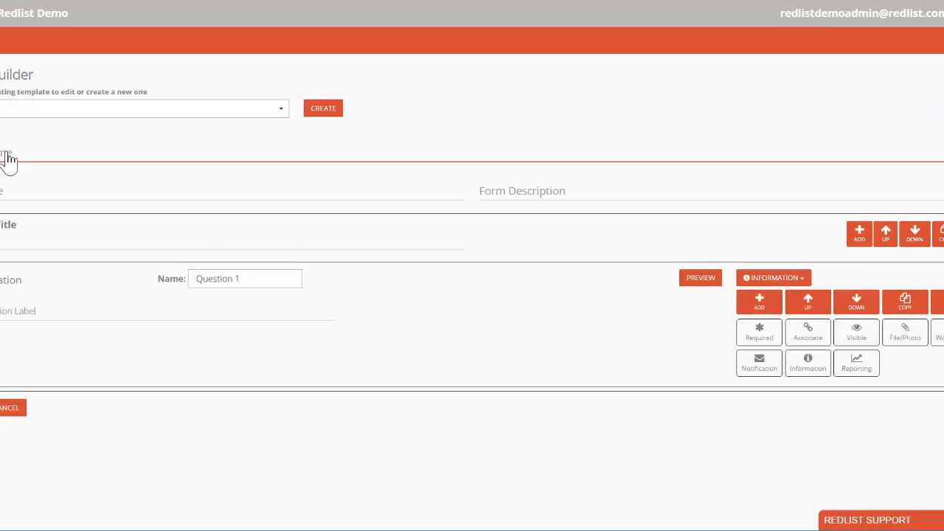
text(T)
text(pection F)
text(orm)
key(Tab)
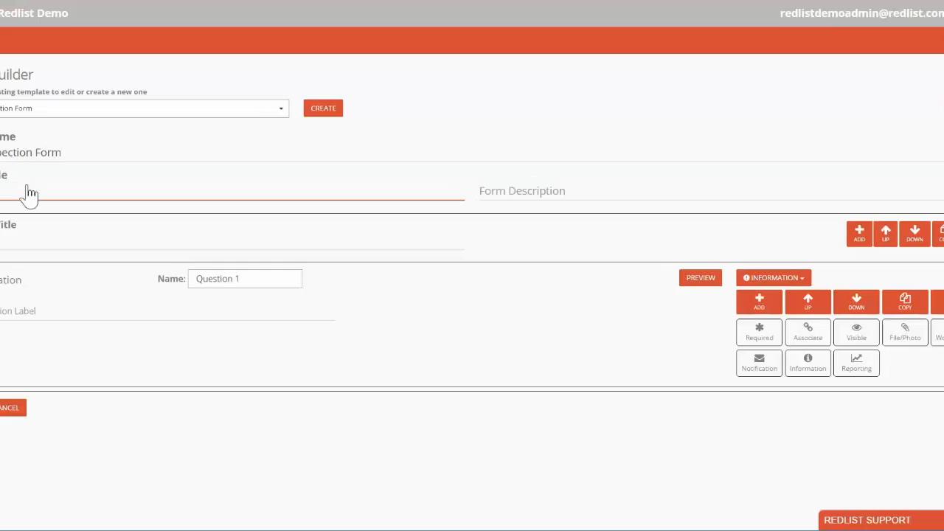
- Enter "Required by DOT" as the form description
click(554, 194)
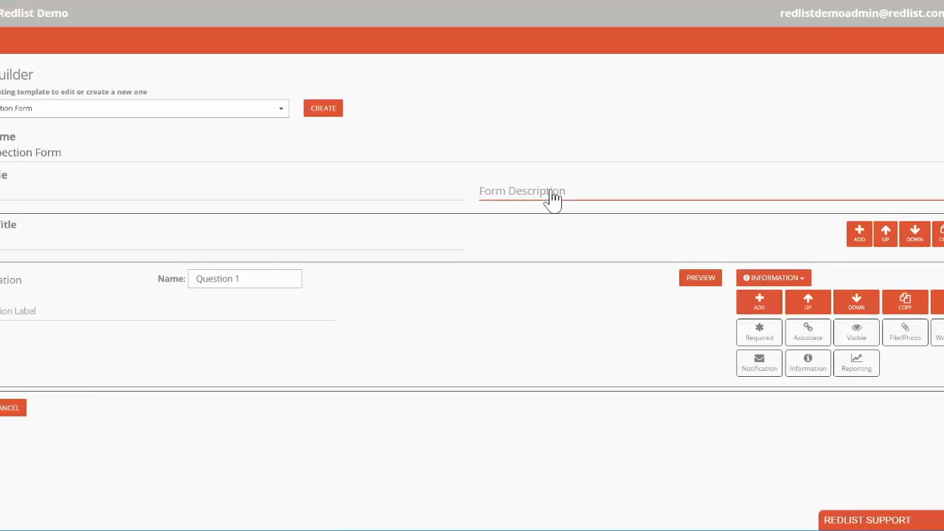
text(Required b)
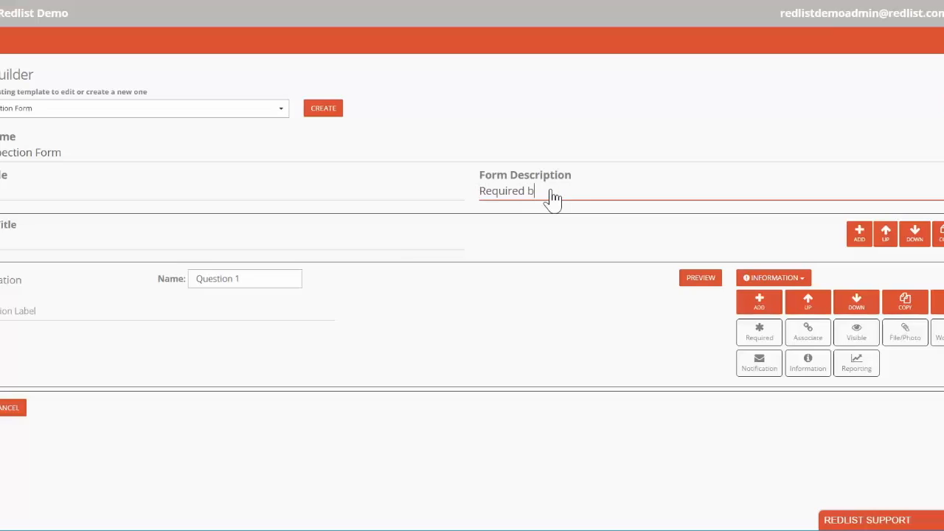
text(y DOT)
- Enter a title for the form's first section
click(17, 254)
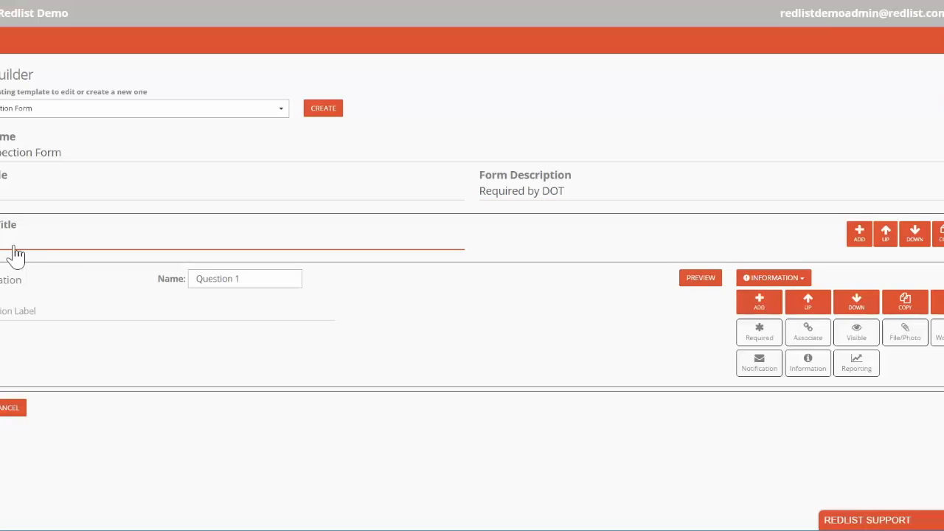
key(BackSpace)
click(16, 254)
text(vices)
- Enter the label of Question 1 and change its question type to Dropdown
click(45, 319)
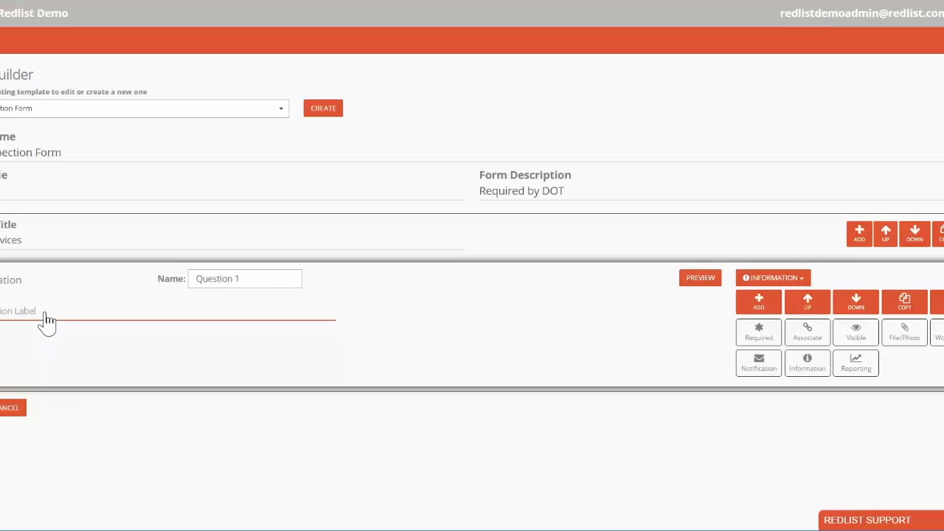
text(P)
text(me)
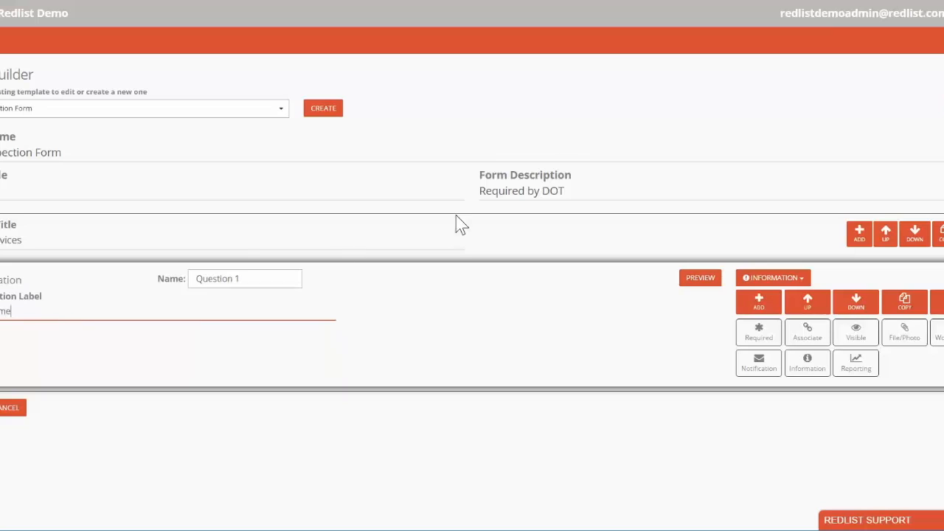
click(800, 280)
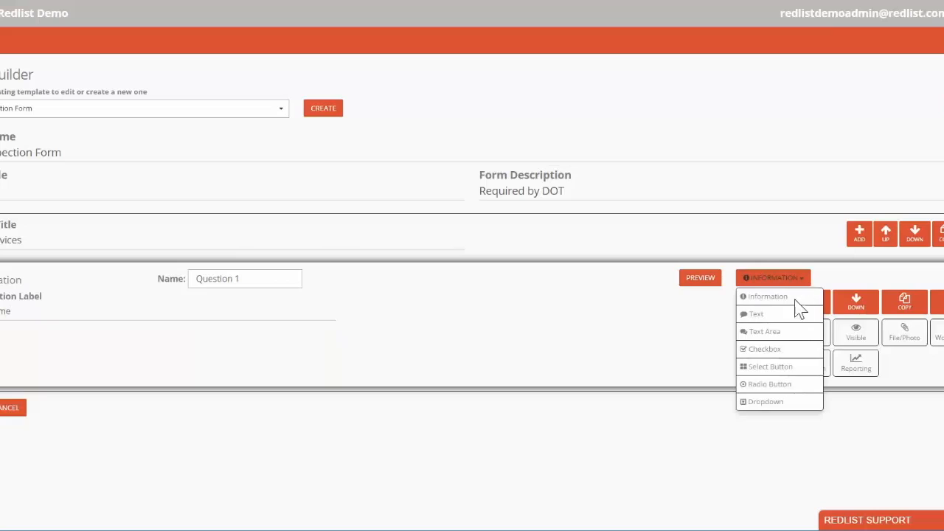
click(767, 402)
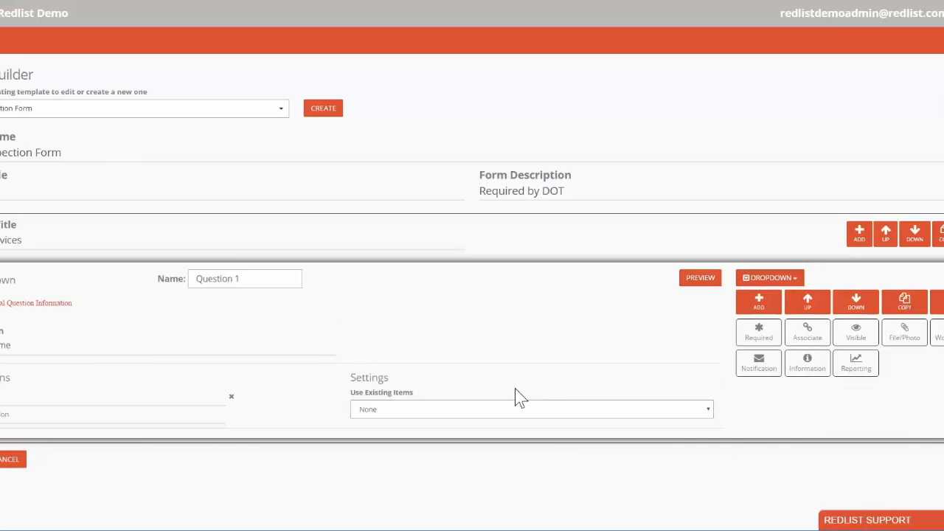
- Fill Question 1's options from the existing Assets, filtered to the Semi Tractor asset type
click(512, 410)
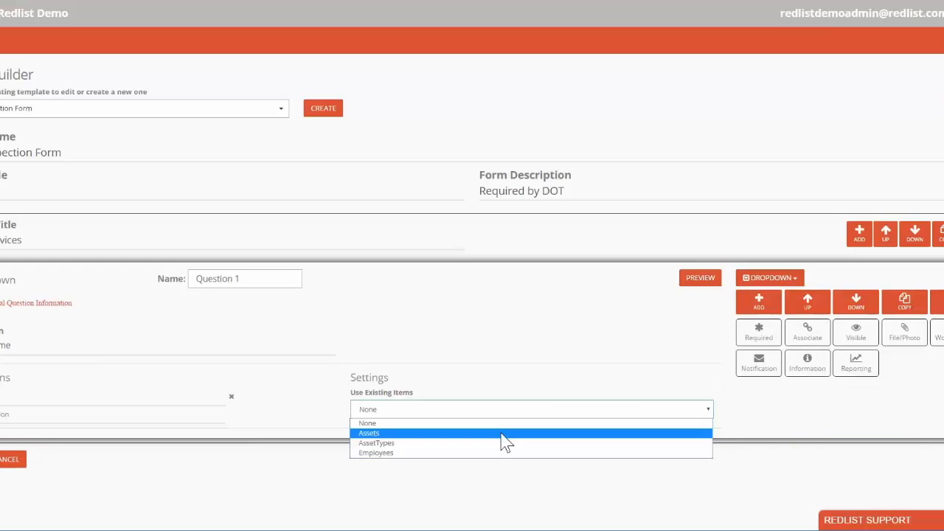
click(501, 434)
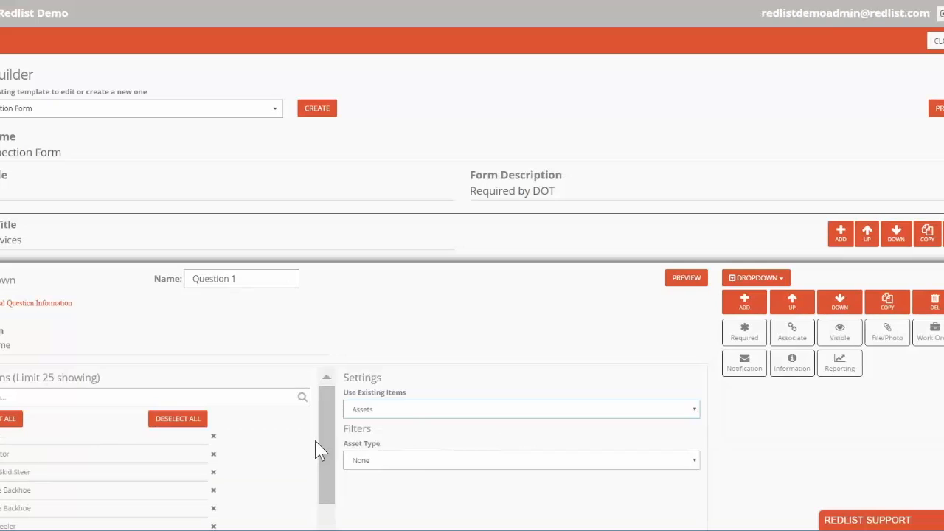
mouse_move(329, 441)
mouse_down()
mouse_move(327, 489)
mouse_move(324, 428)
mouse_up()
click(604, 463)
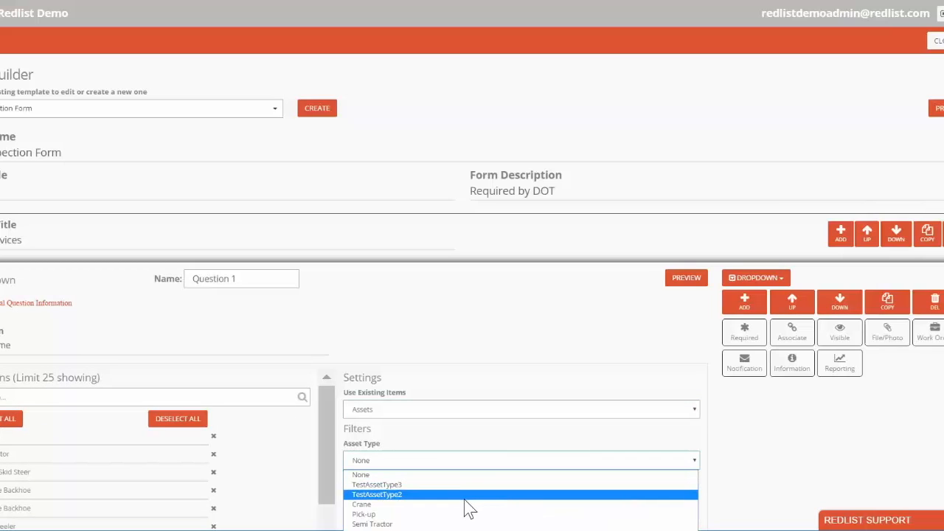
click(447, 523)
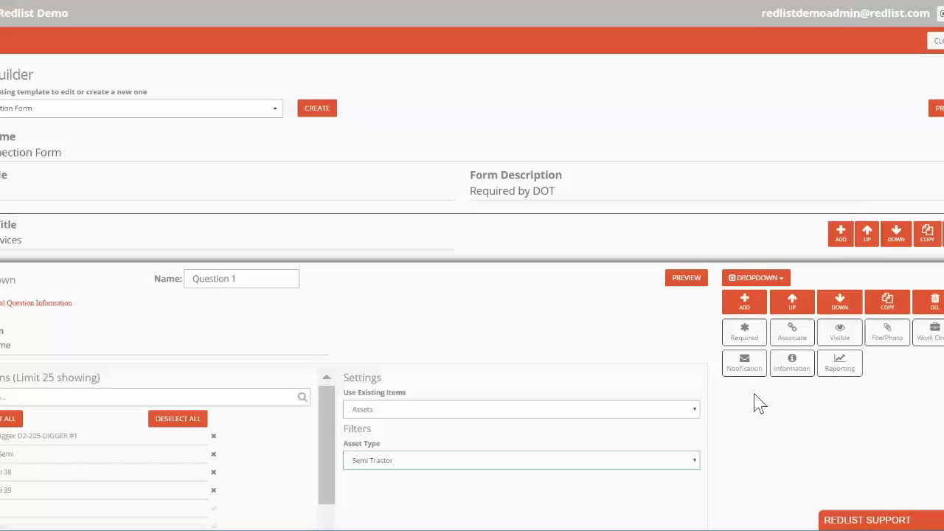
- Set Question 1 to be always required
click(751, 337)
click(583, 96)
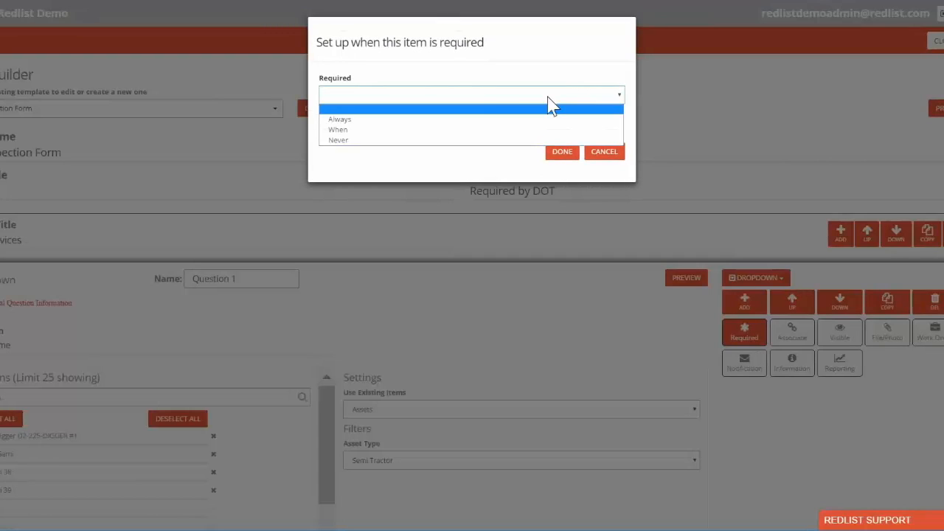
click(454, 118)
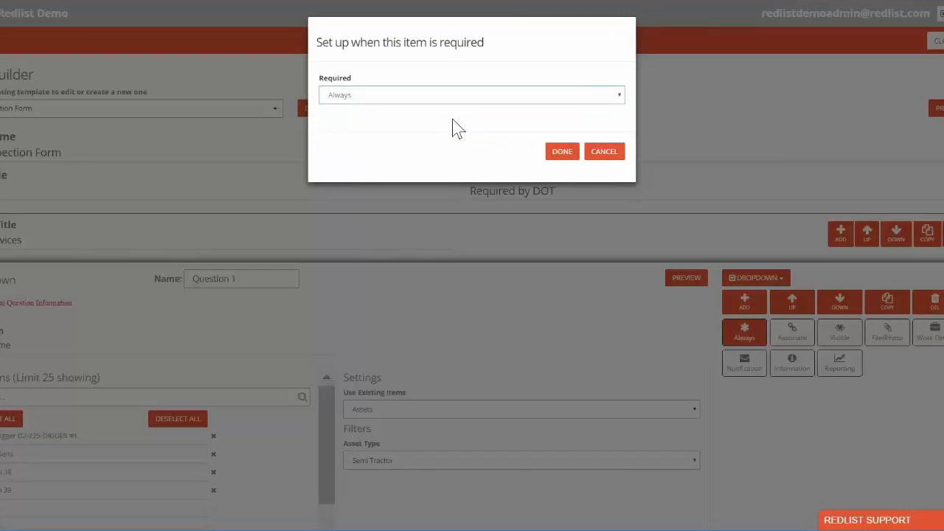
click(564, 154)
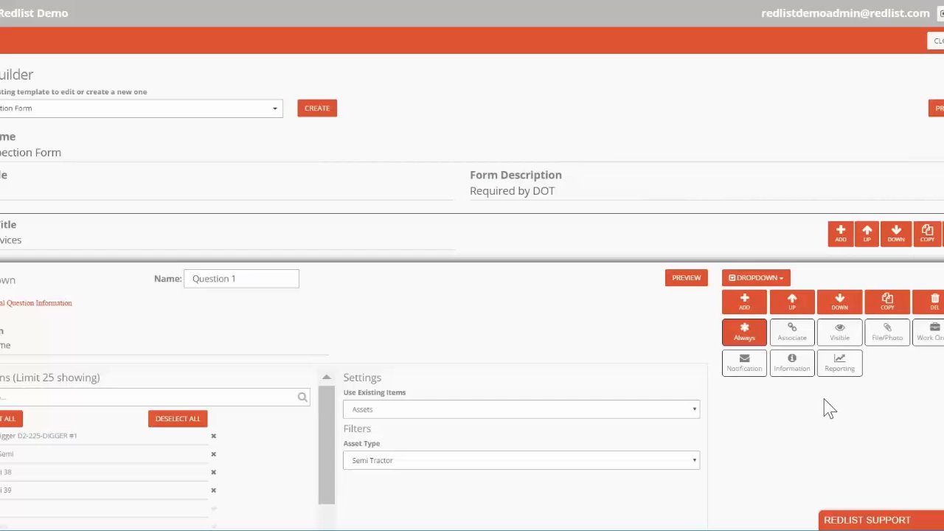
- Add a second question below Question 1 and fill in its label
scroll(472, 266, down, 2)
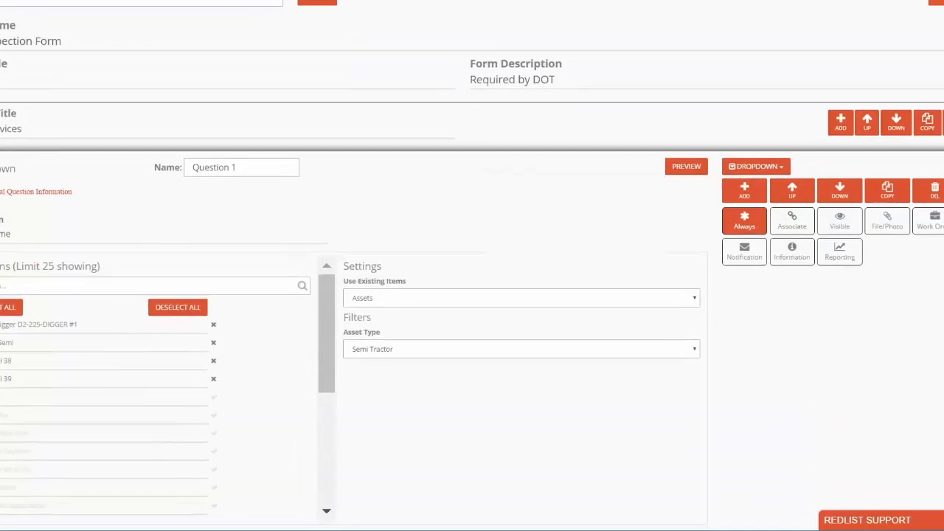
scroll(473, 266, up, 1)
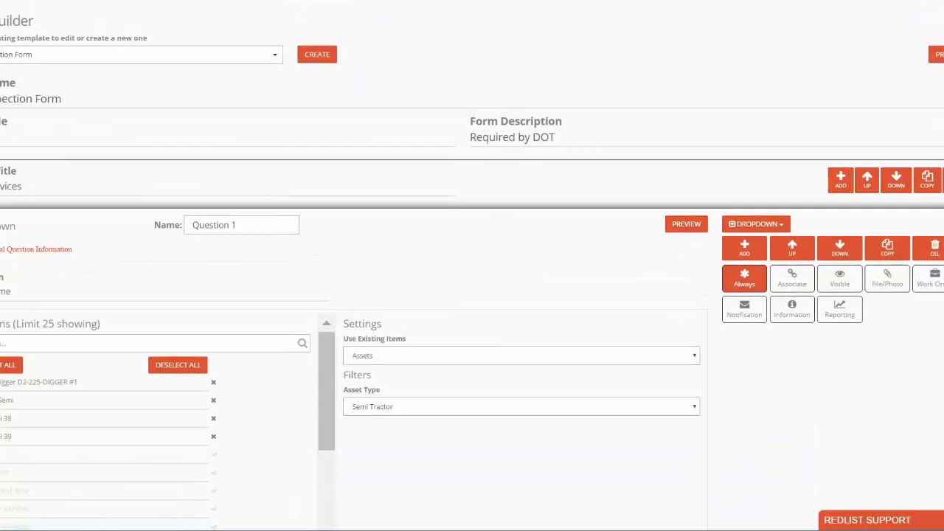
scroll(747, 150, down, 1)
click(747, 146)
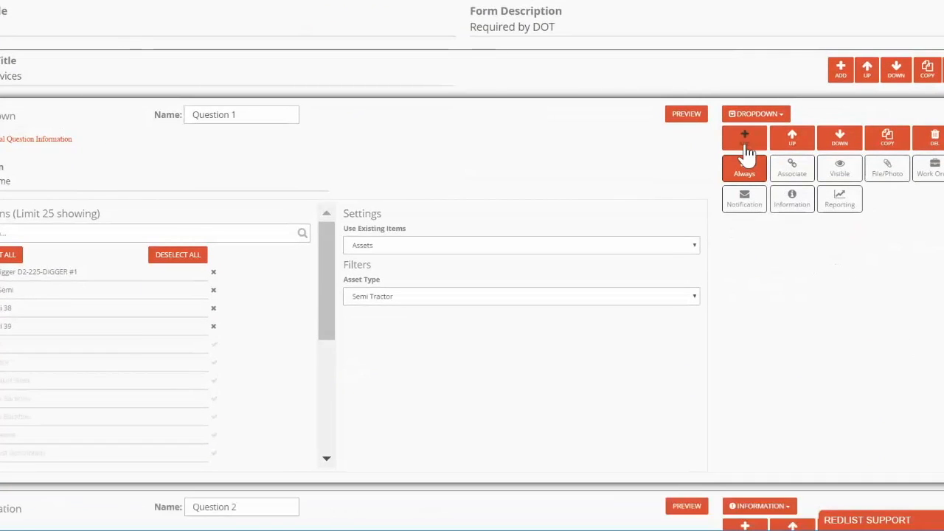
scroll(761, 301, down, 2)
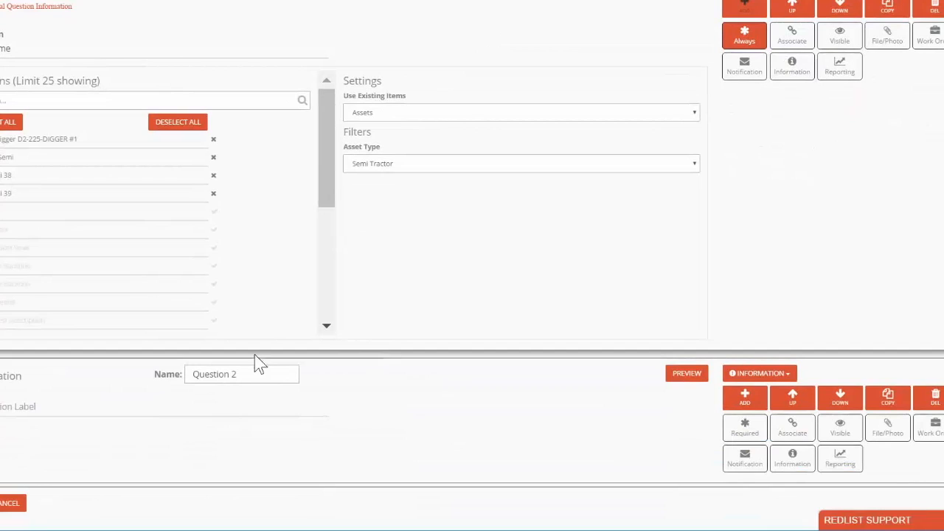
click(54, 415)
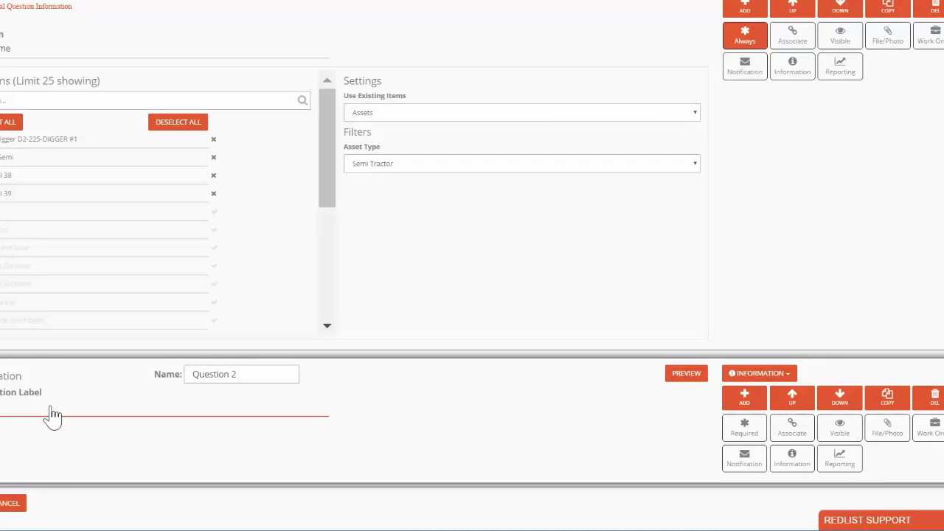
- Change Question 2 to a Select Button question and apply the PASS_FAIL template to it
click(786, 376)
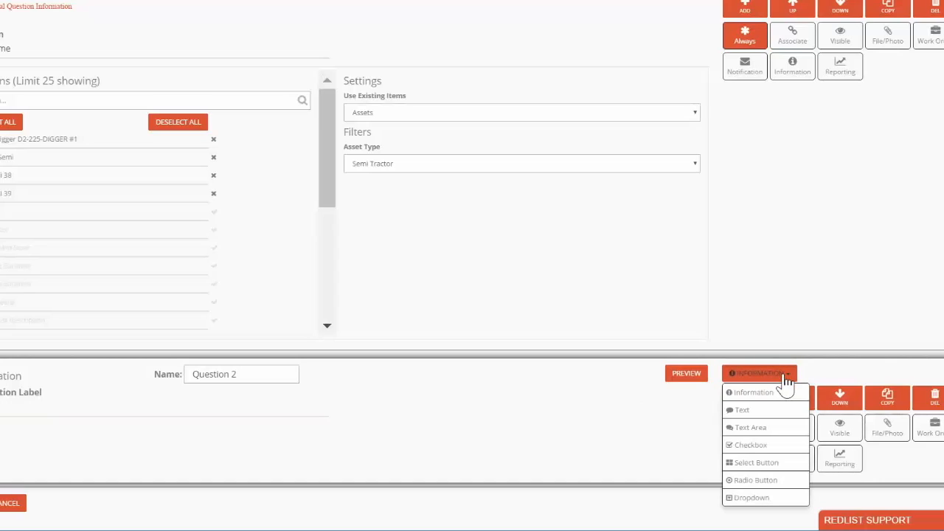
click(775, 462)
scroll(537, 499, down, 1)
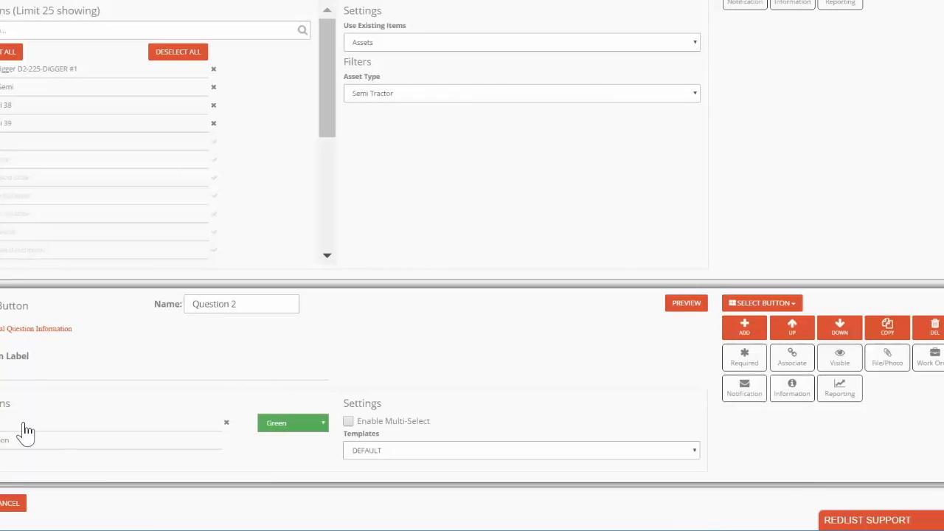
click(452, 455)
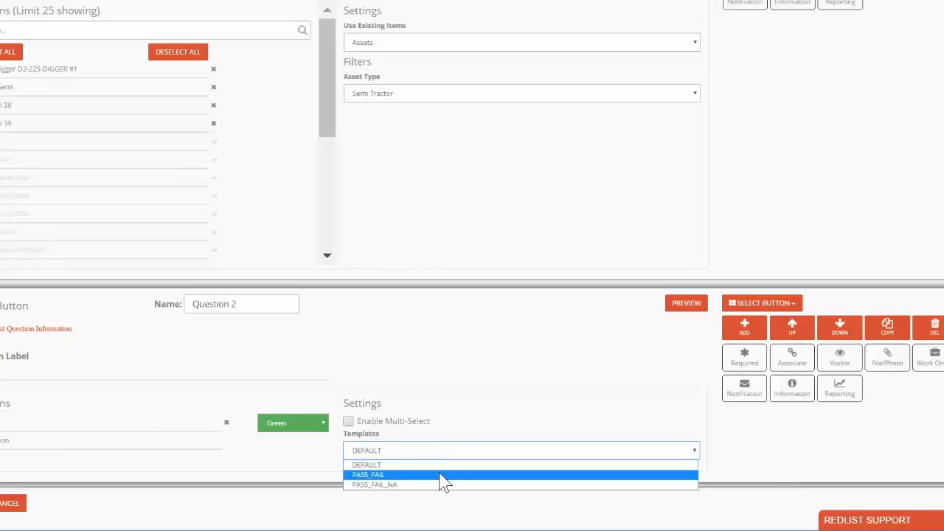
click(440, 474)
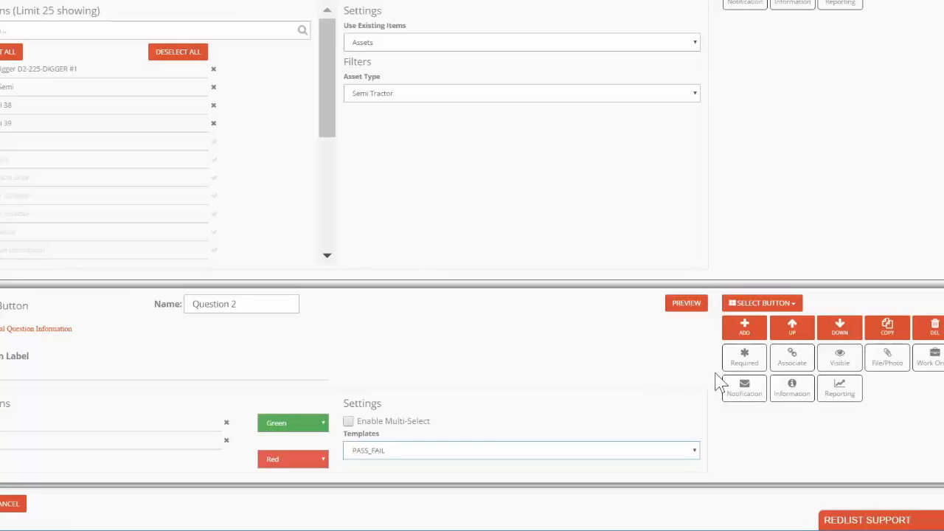
- Set Question 2 to be always required
click(744, 361)
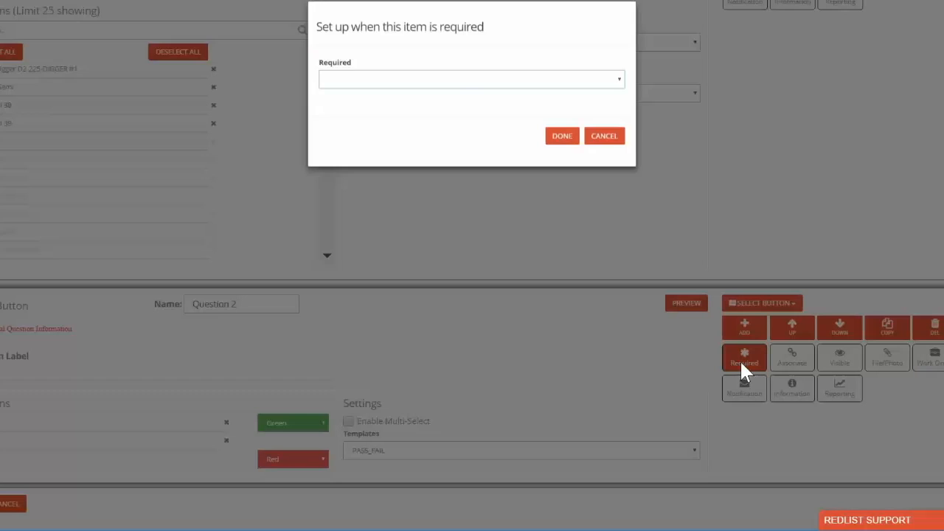
click(570, 96)
click(447, 120)
click(559, 153)
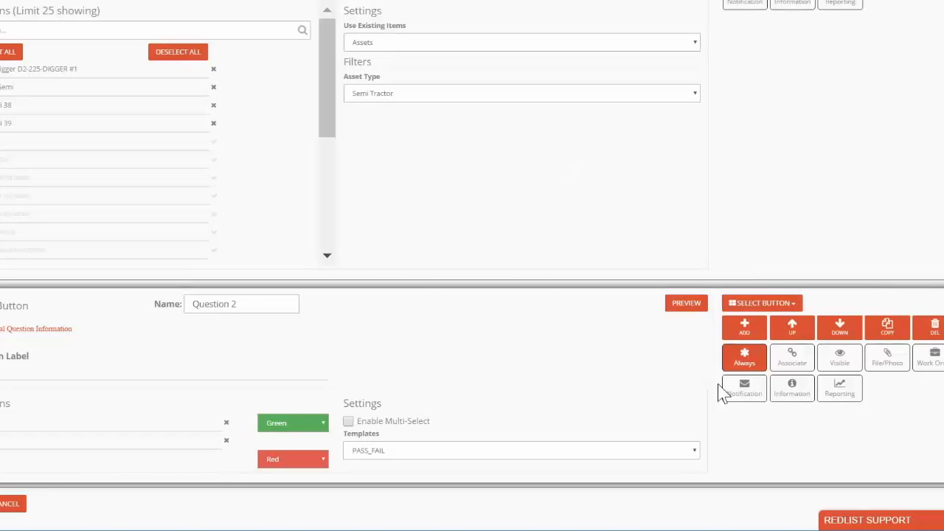
- Associate Question 2 with Question 1
click(794, 358)
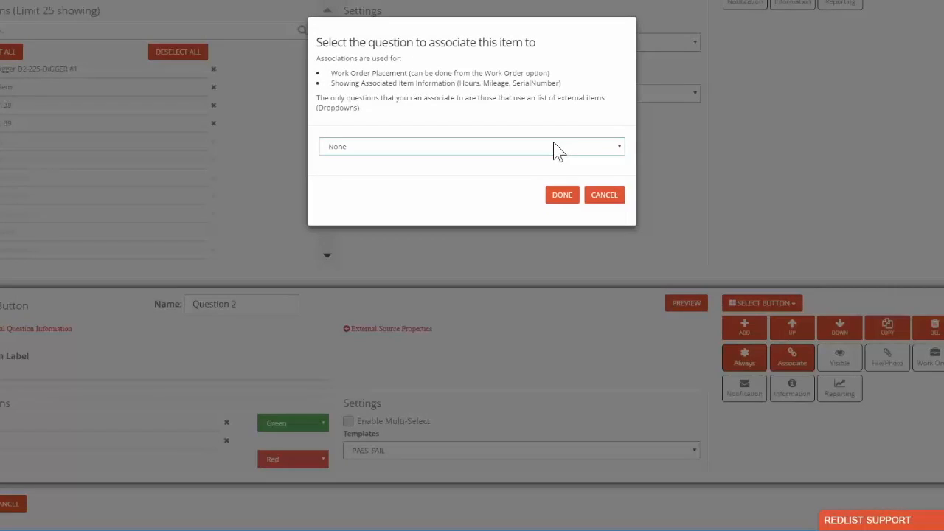
click(557, 148)
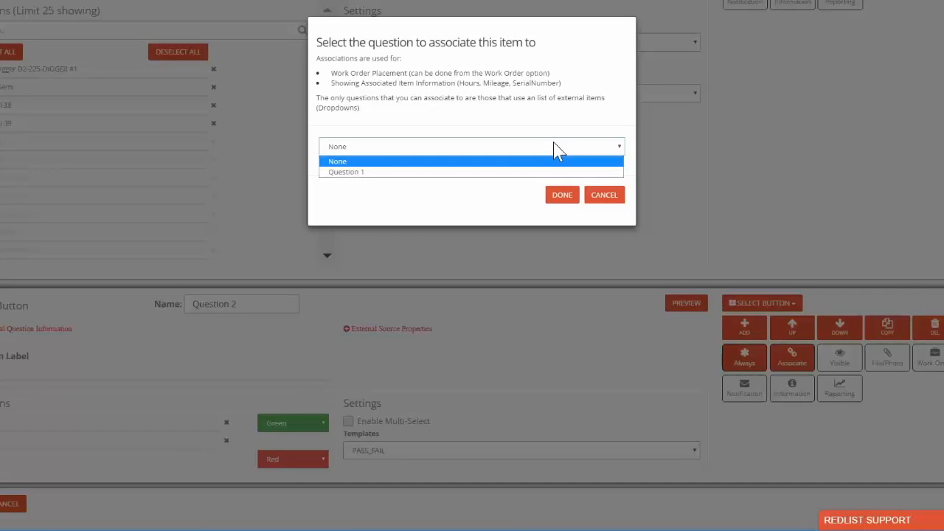
click(435, 172)
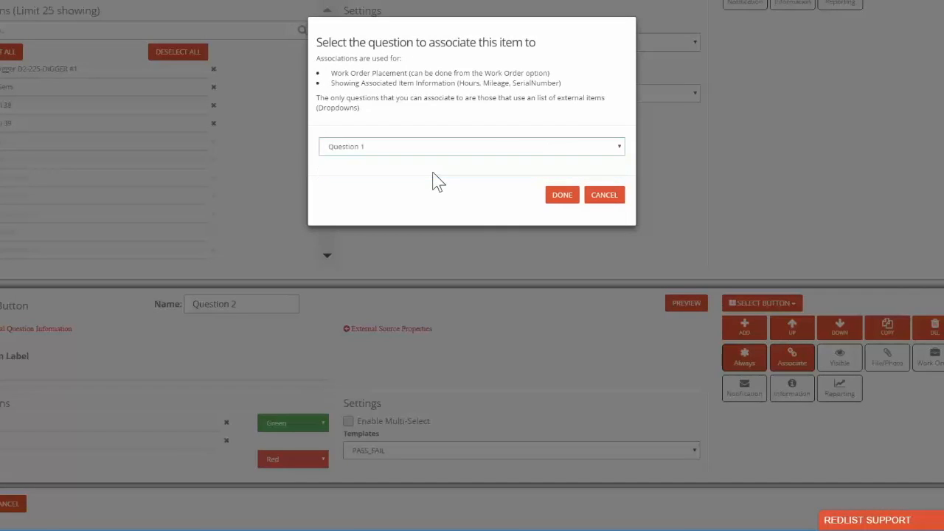
click(565, 198)
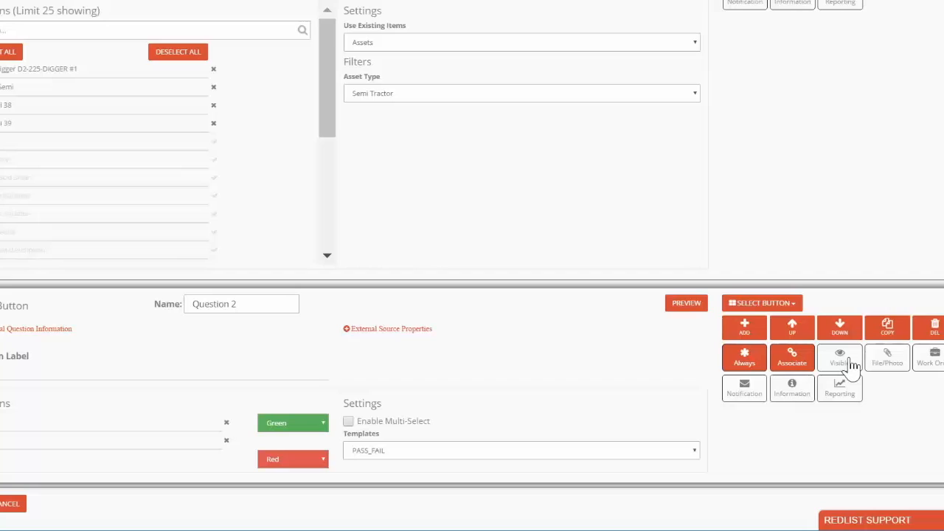
- Allow a file or photo attachment on Question 2 only when Question 2 is answered FAIL
click(891, 362)
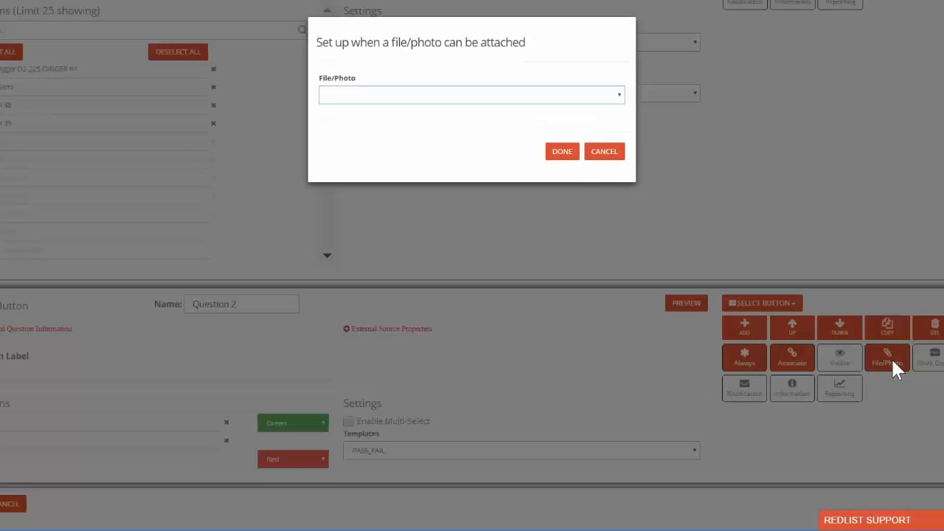
click(523, 95)
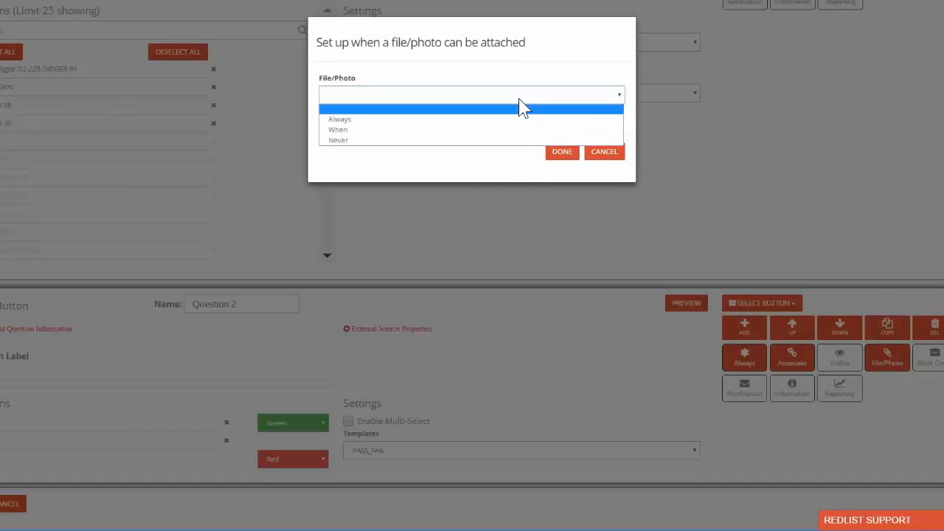
click(457, 131)
click(443, 134)
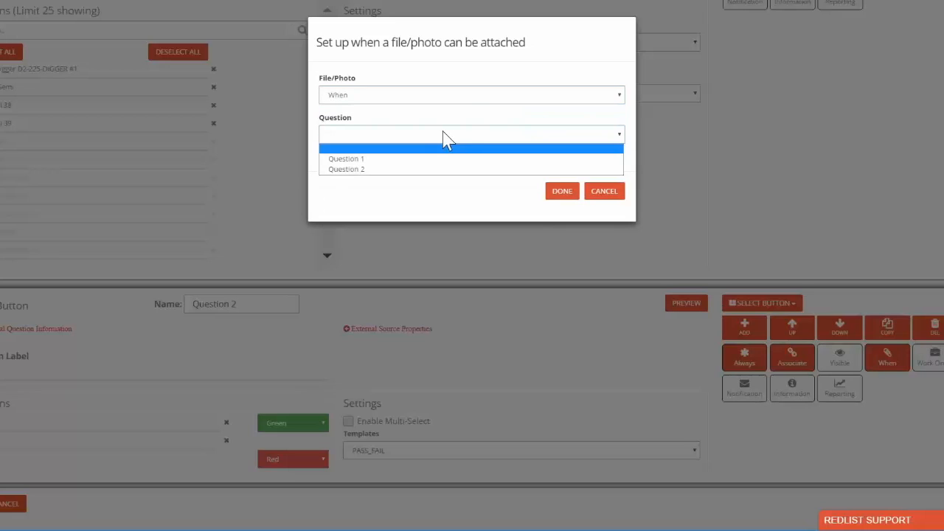
click(428, 169)
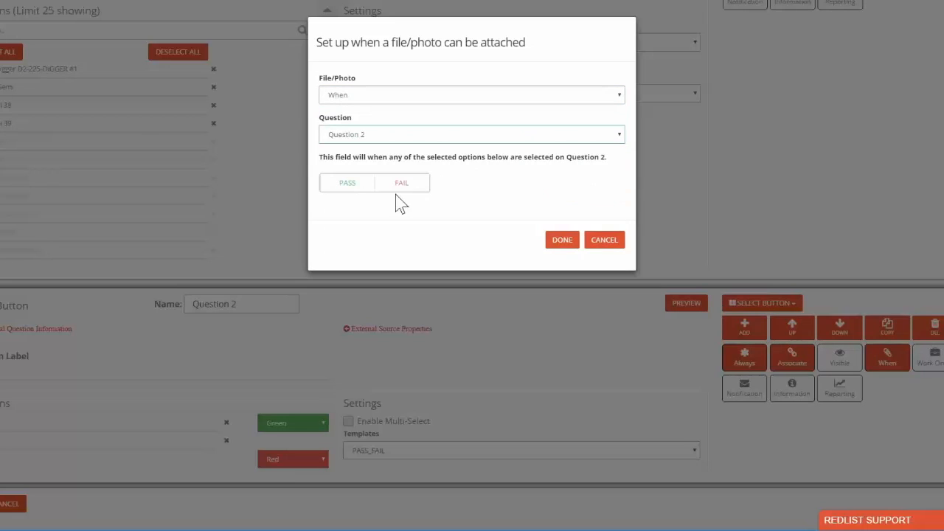
click(412, 190)
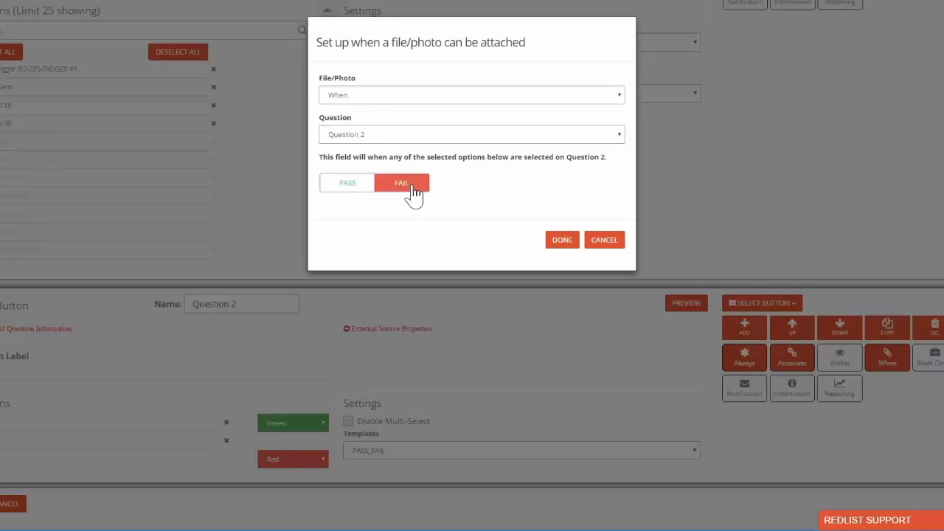
click(563, 241)
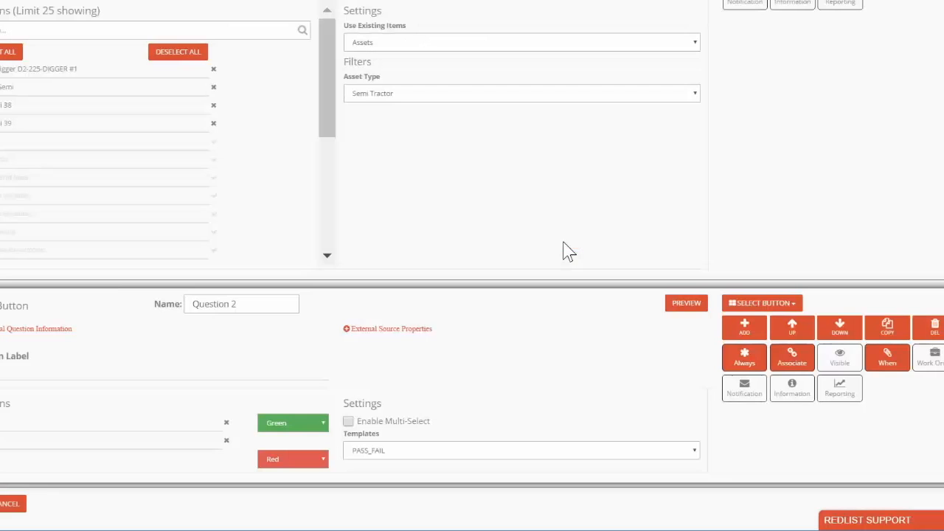
- Set Question 2 to create a work order when FAIL is selected on Question 2
click(932, 360)
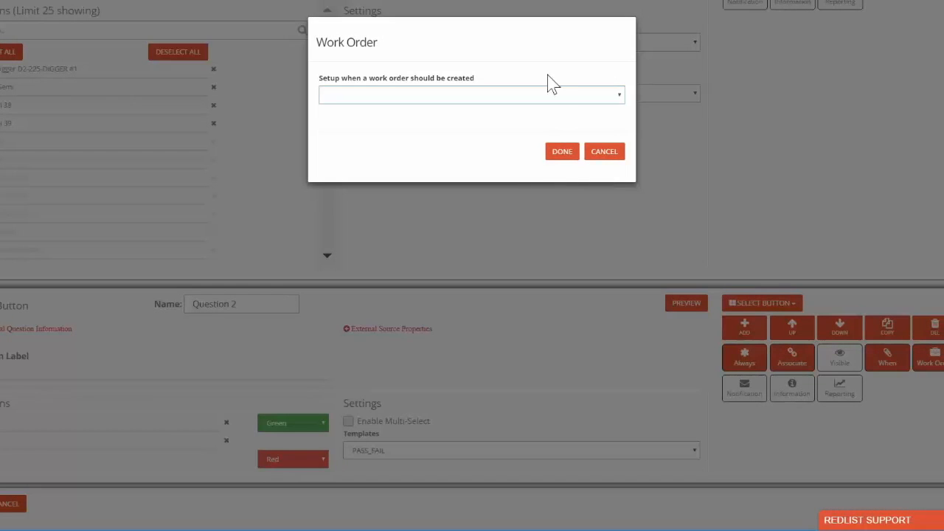
click(550, 101)
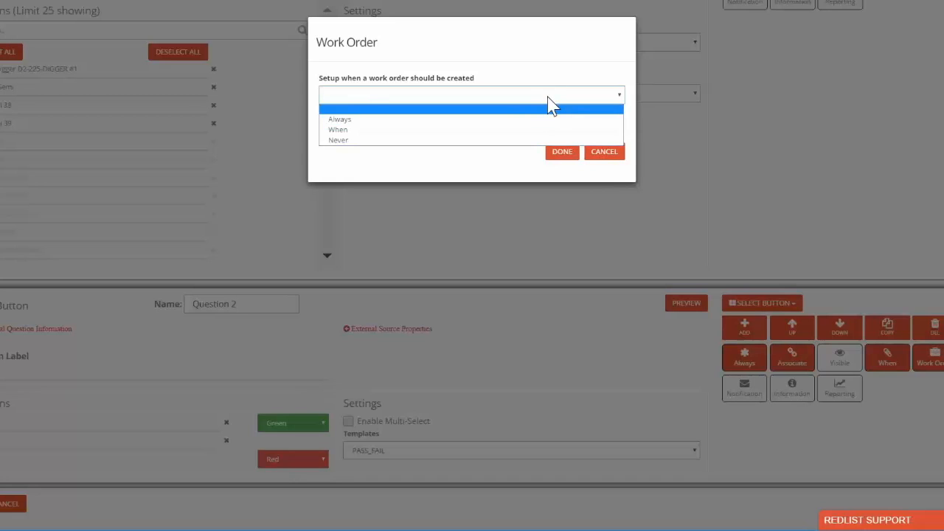
click(441, 130)
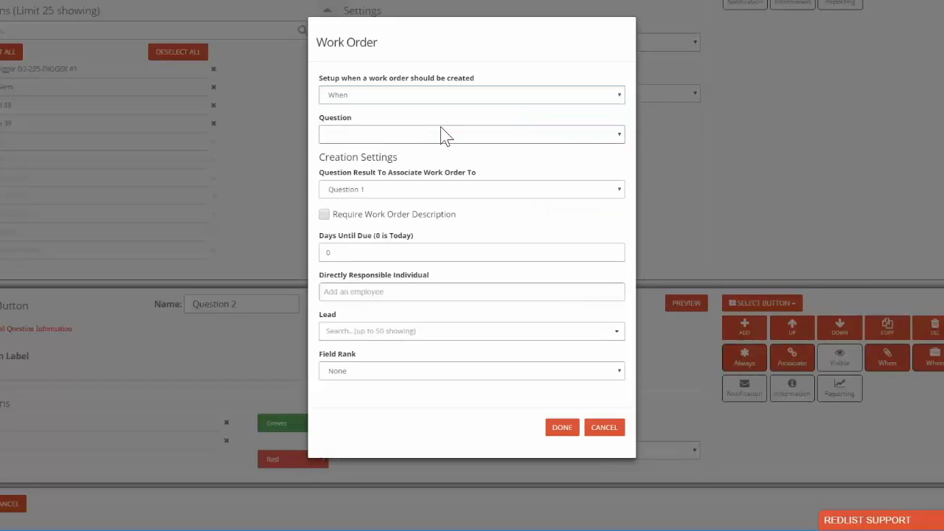
click(436, 132)
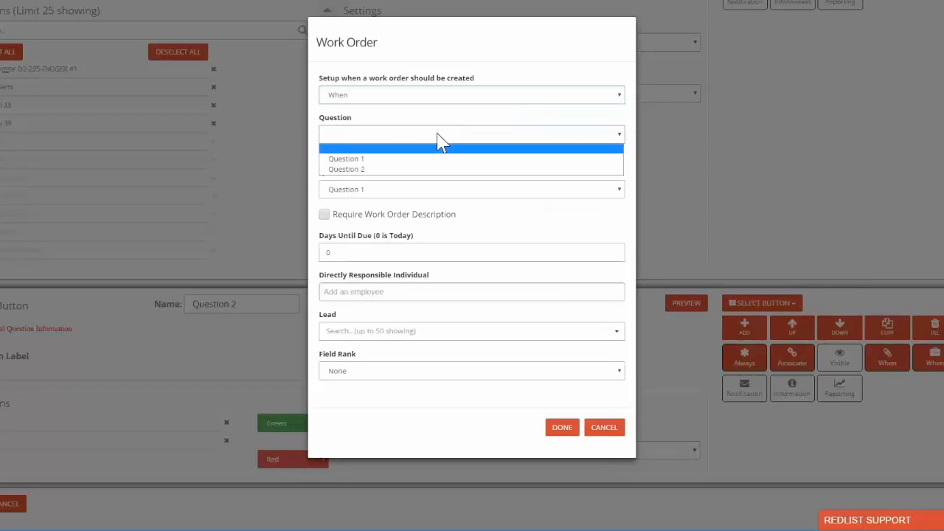
click(424, 169)
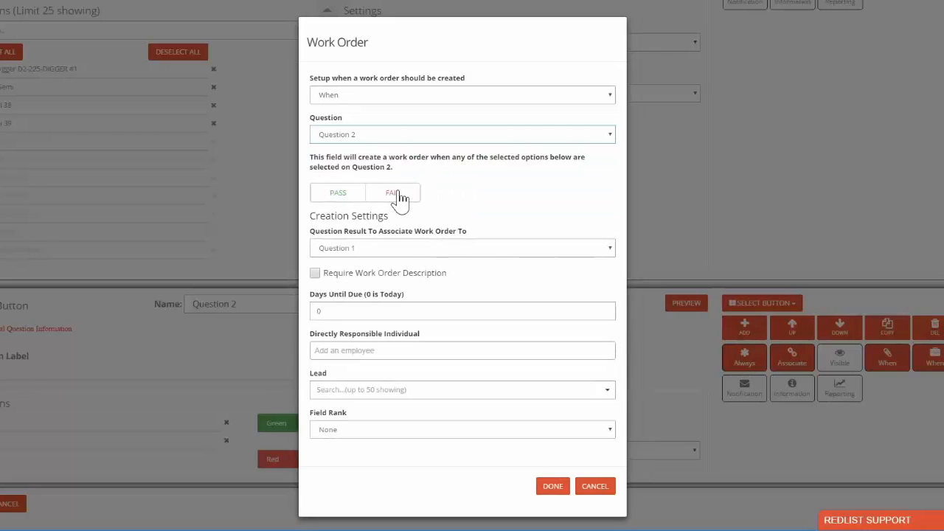
click(397, 196)
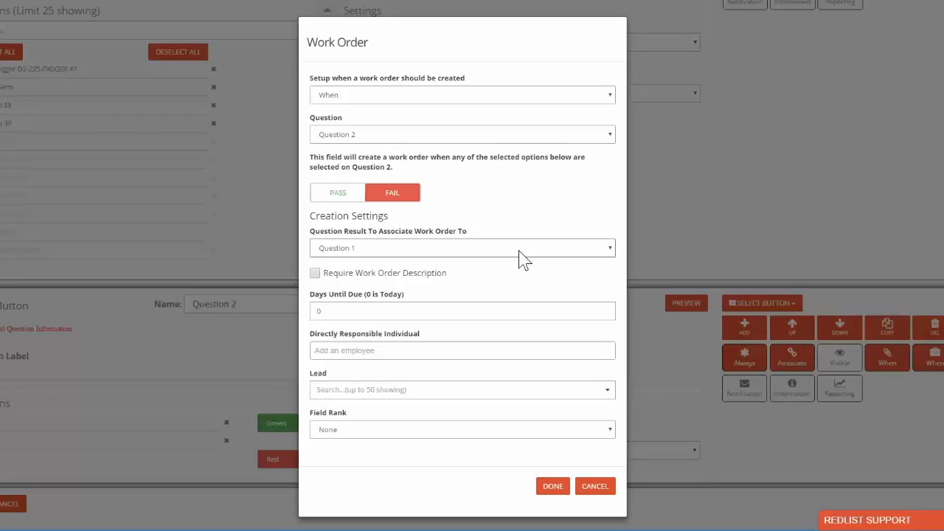
- Require a description for the work order and set its days until due to 7
click(315, 274)
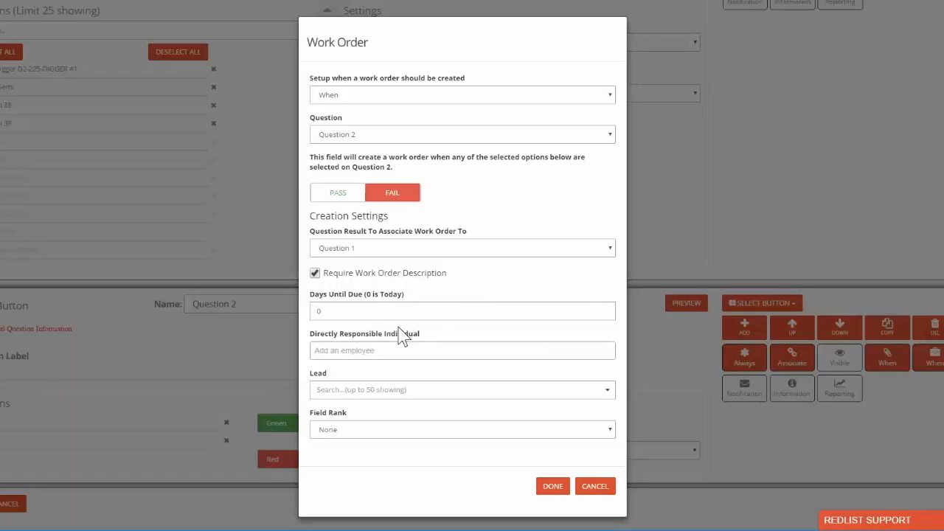
click(341, 315)
key(BackSpace)
text(7)
- Assign a directly responsible individual and a lead to the work order, and set its Field Rank to REDLIST
click(414, 355)
text(te)
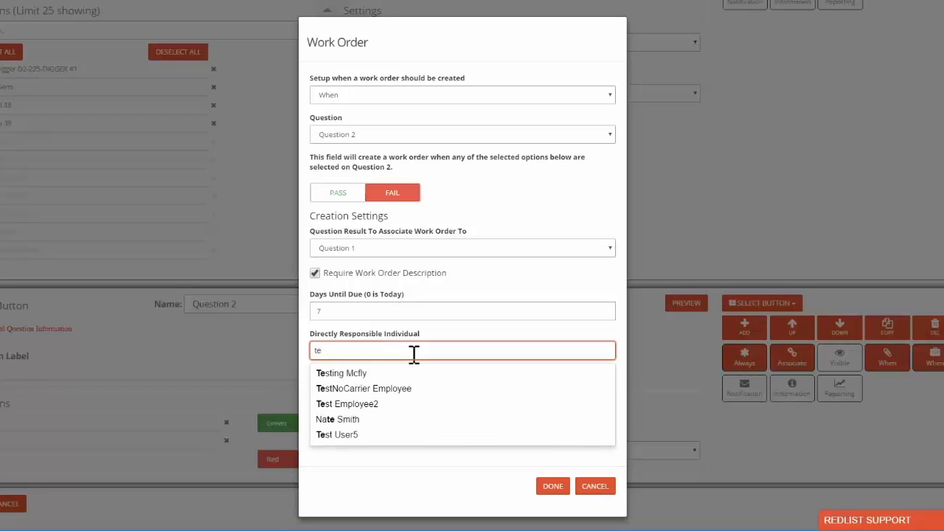
click(378, 372)
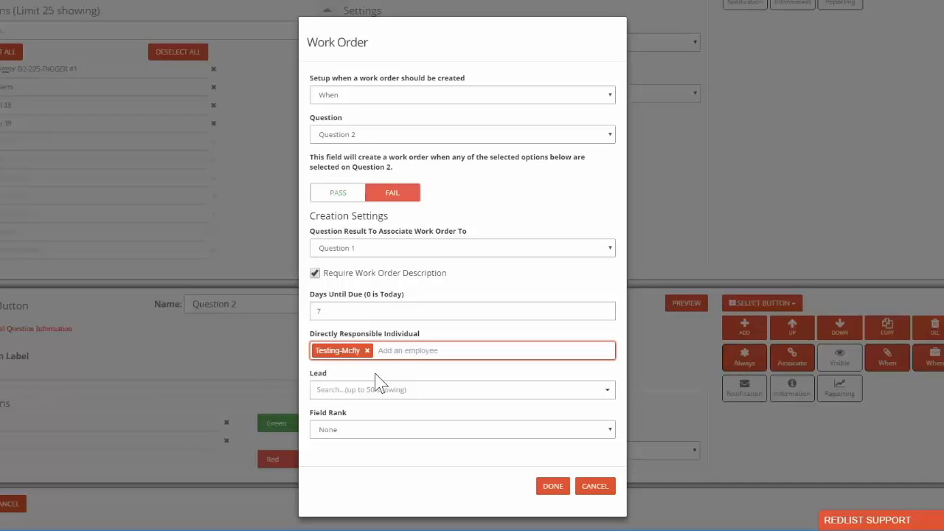
click(443, 391)
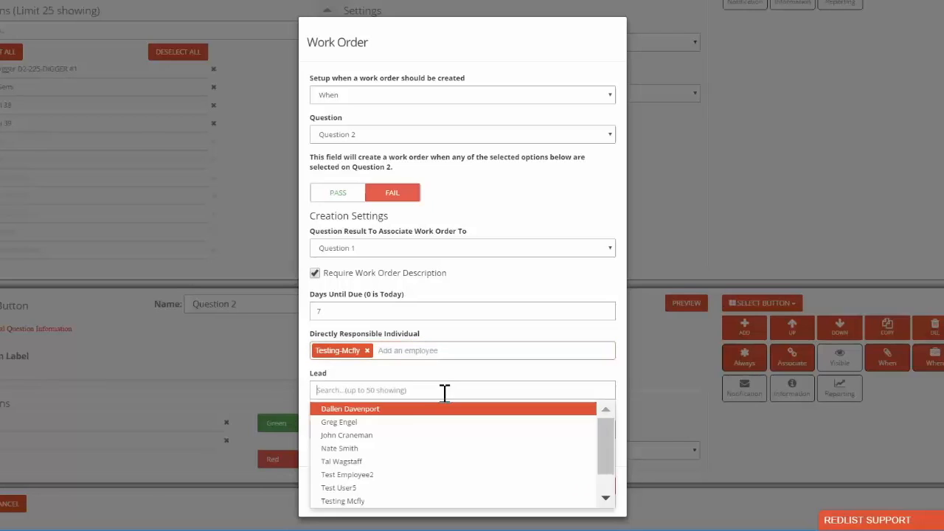
click(407, 411)
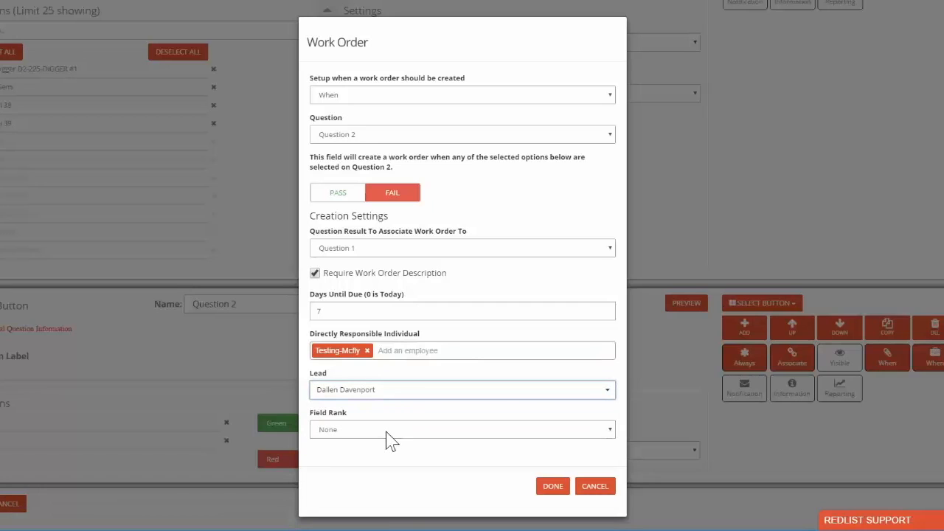
click(391, 435)
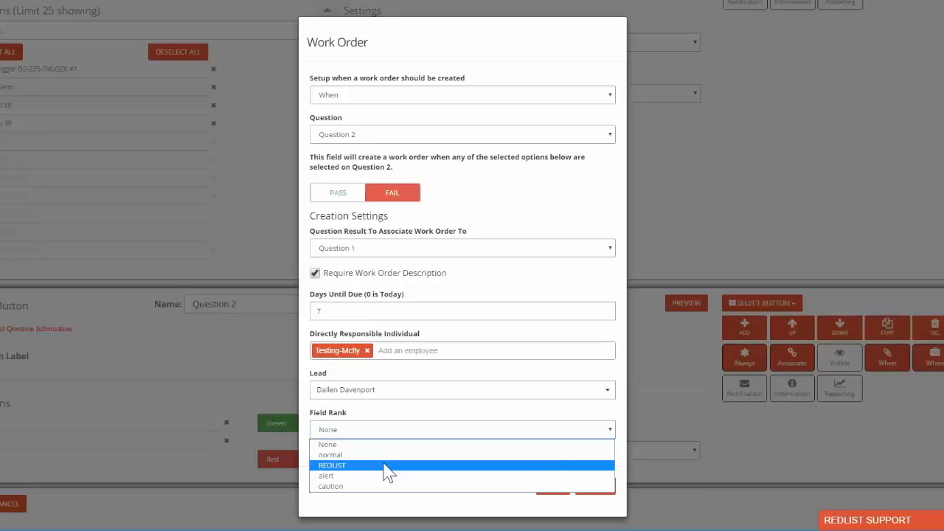
click(384, 465)
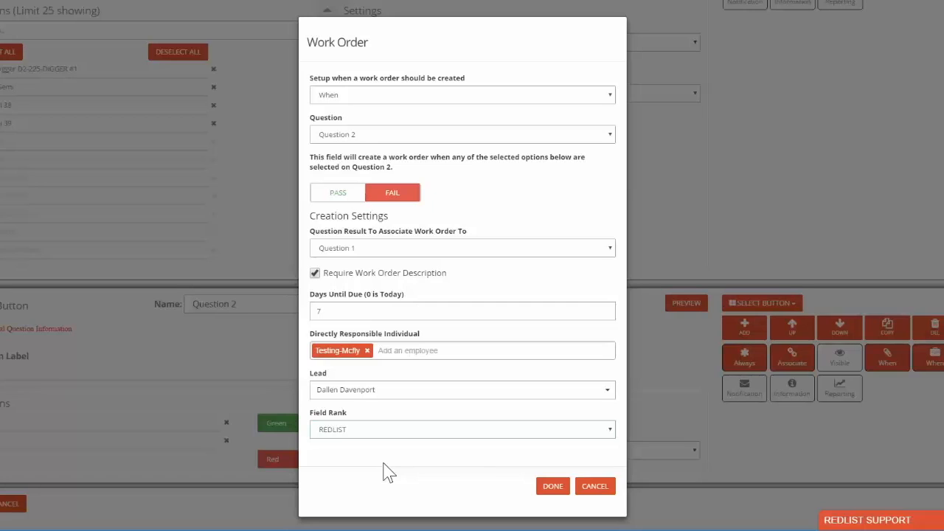
click(553, 488)
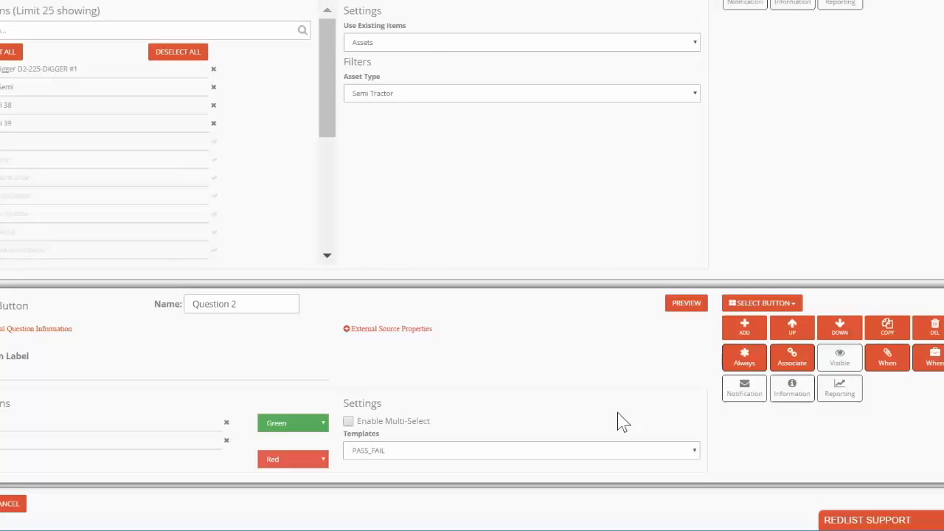
- Set Question 2 to create a notification when FAIL is selected on Question 2
click(759, 396)
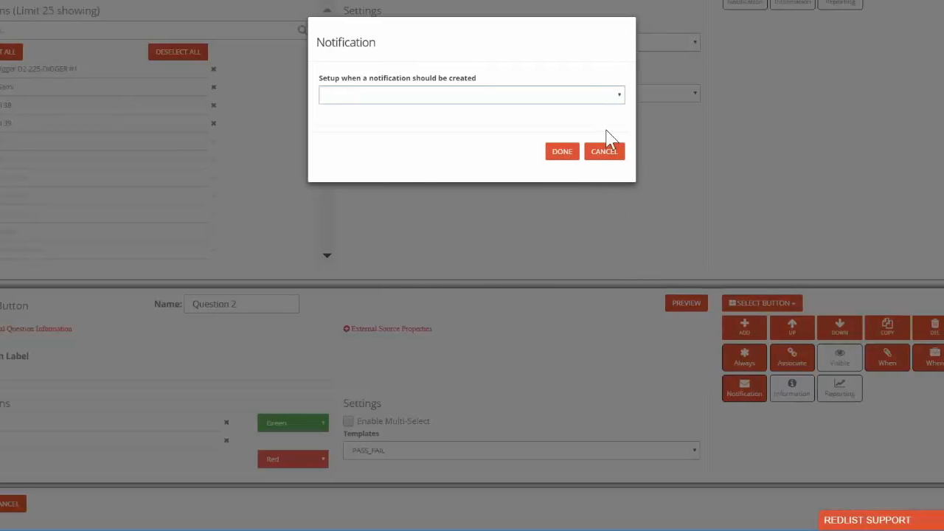
click(608, 99)
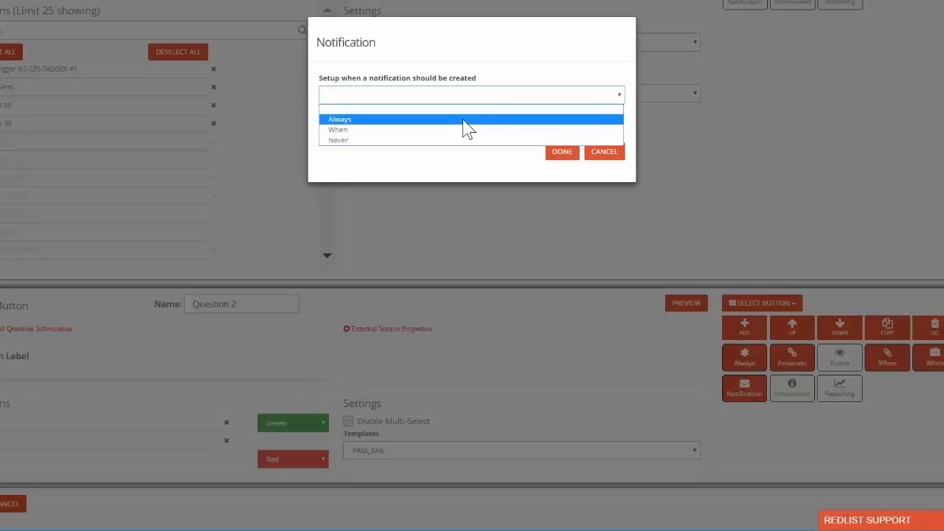
click(424, 139)
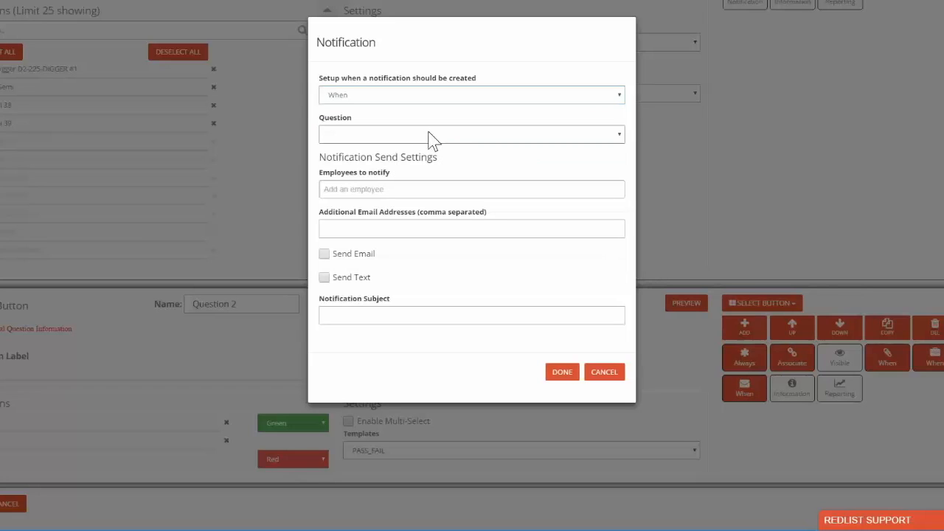
click(447, 135)
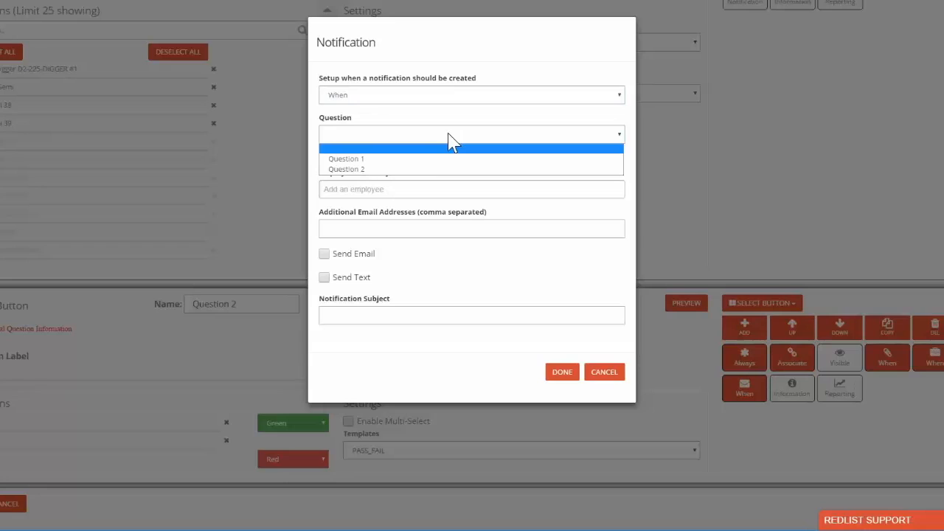
click(413, 172)
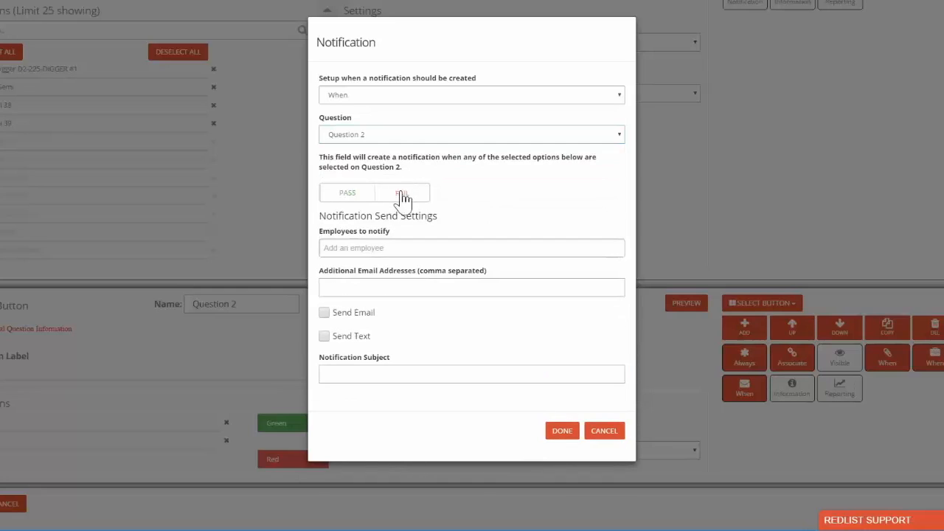
click(402, 196)
- Add an employee to notify and fill in the additional e-mail address for the notification
click(365, 248)
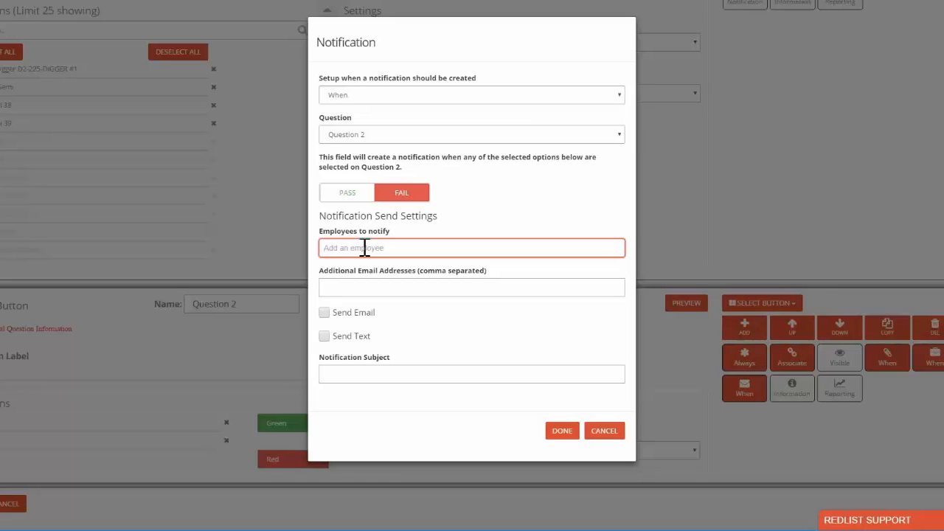
text(te)
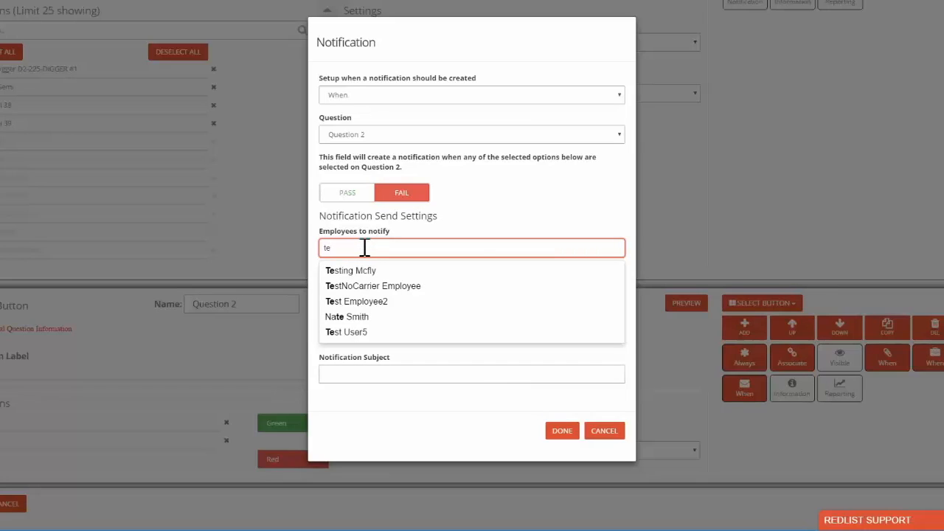
key(BackSpace)
text(al)
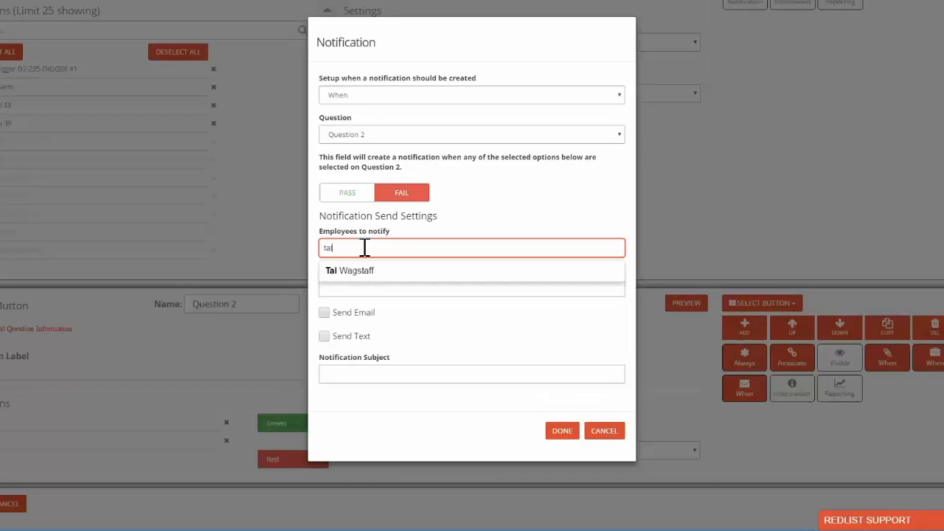
click(359, 273)
click(358, 288)
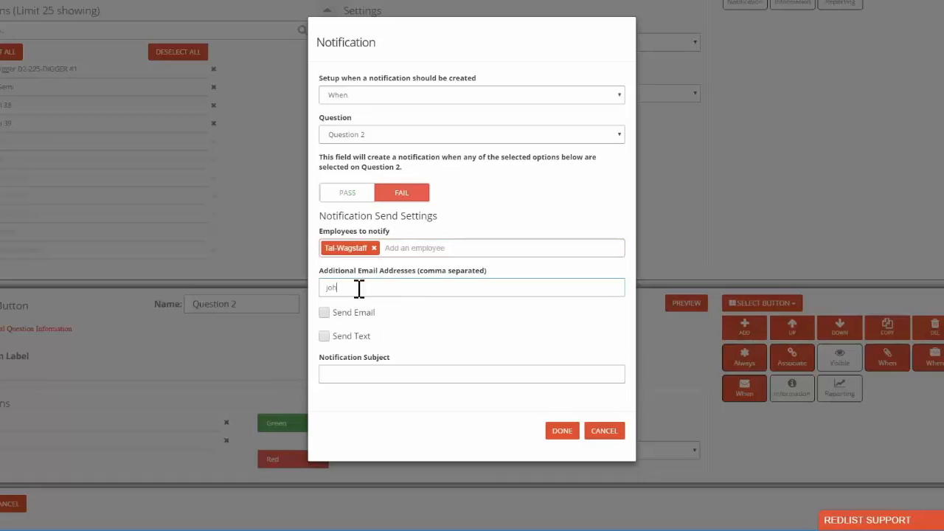
- Send the notification by both email and text with the subject "Heads up weve got a semi with bad brakes"
click(325, 314)
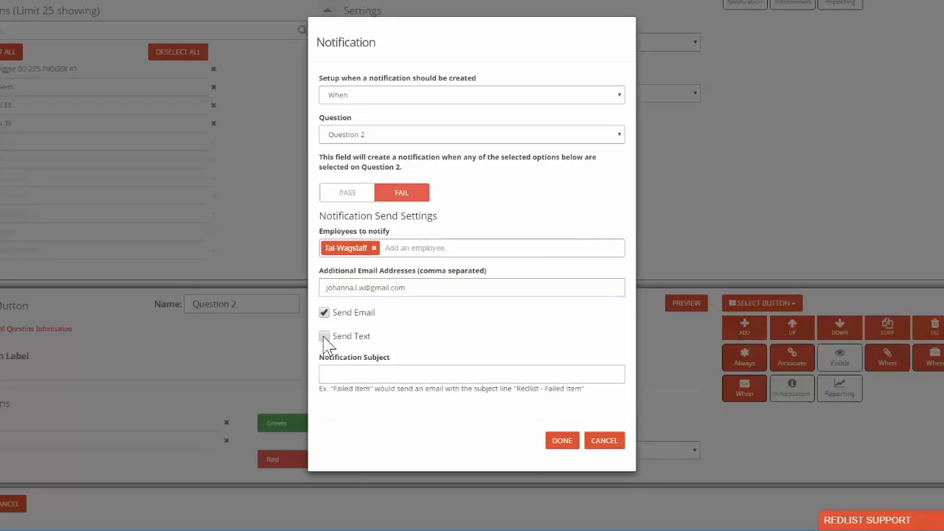
click(325, 336)
click(356, 373)
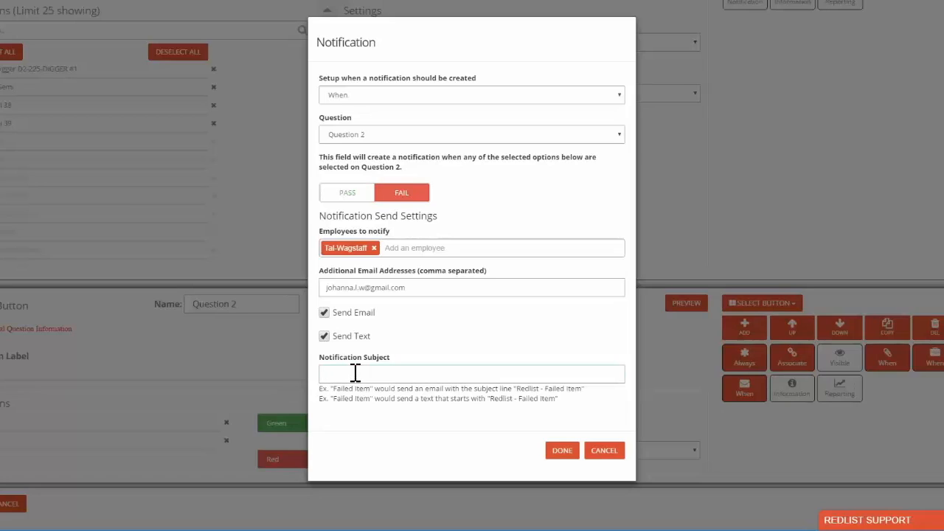
text(Heads up)
text( weve got a semi with bad brakes)
click(562, 453)
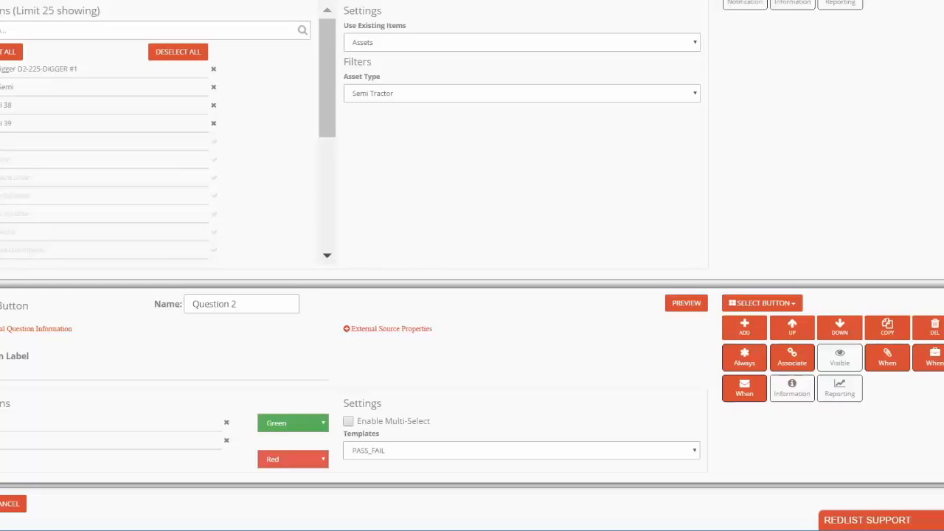
- Add a new question to the form directly below Question 2
scroll(472, 266, up, 2)
scroll(472, 265, down, 2)
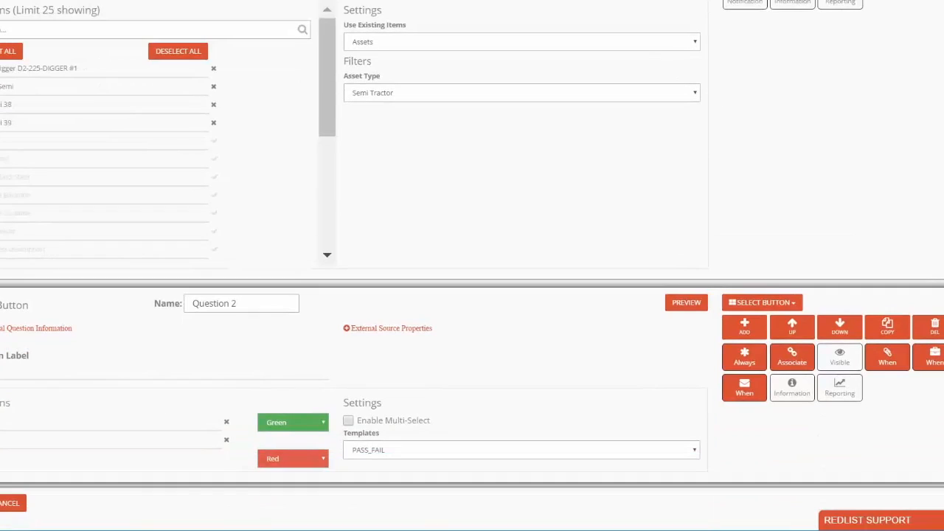
click(745, 328)
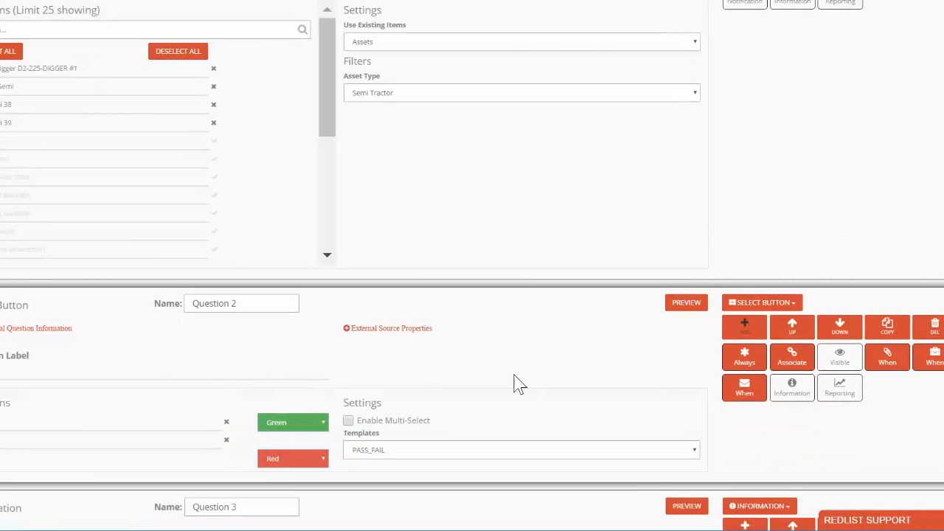
scroll(517, 382, down, 3)
click(44, 412)
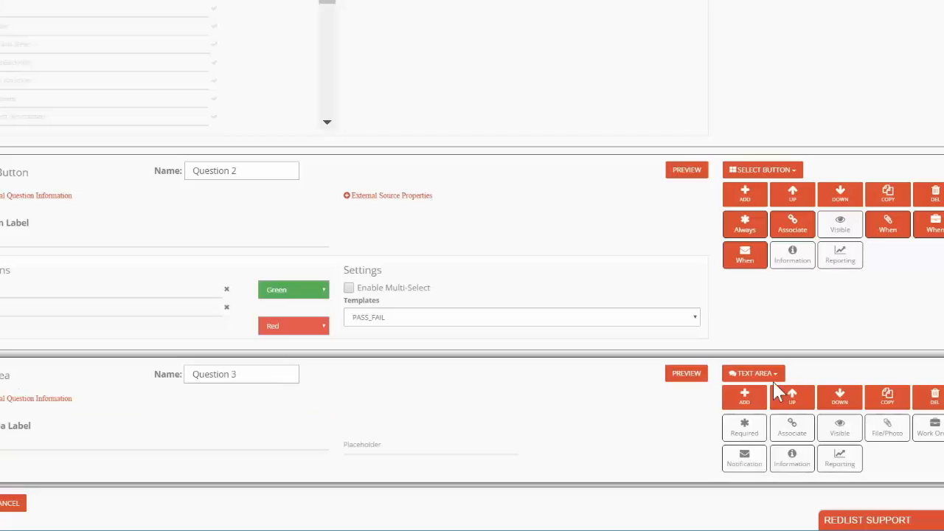
- Change Question 3 to a Text question and set its input type to number
click(760, 374)
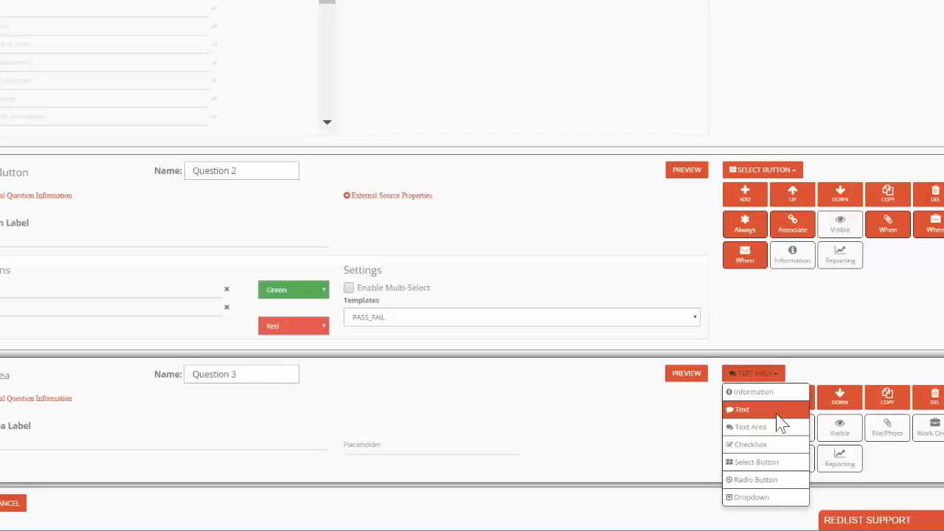
click(777, 413)
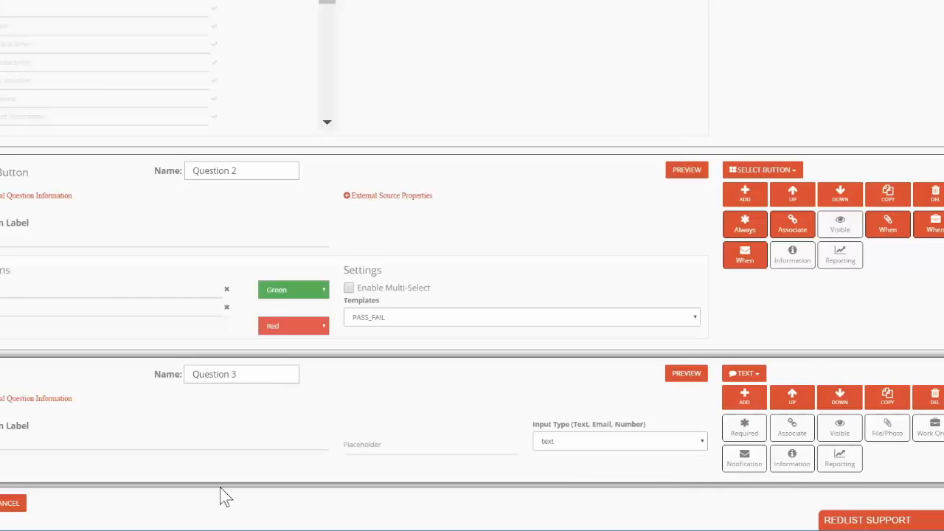
click(631, 443)
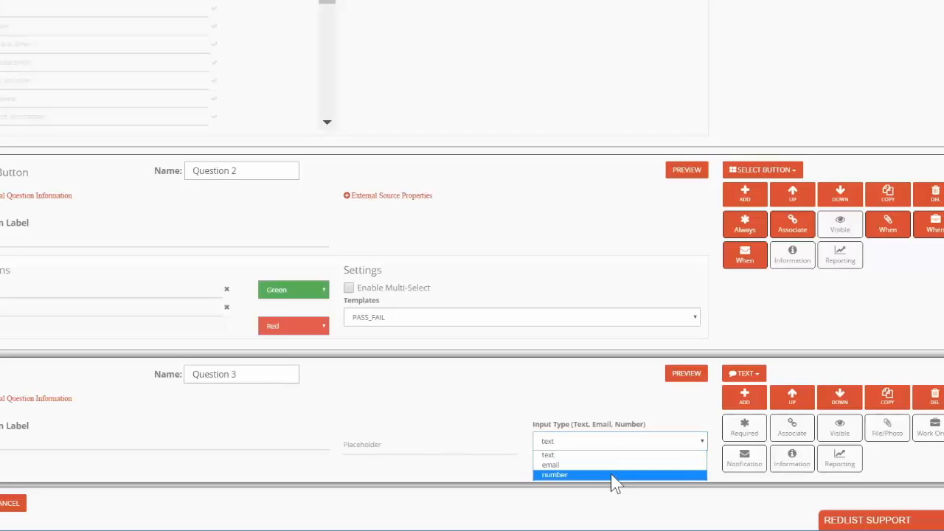
click(611, 474)
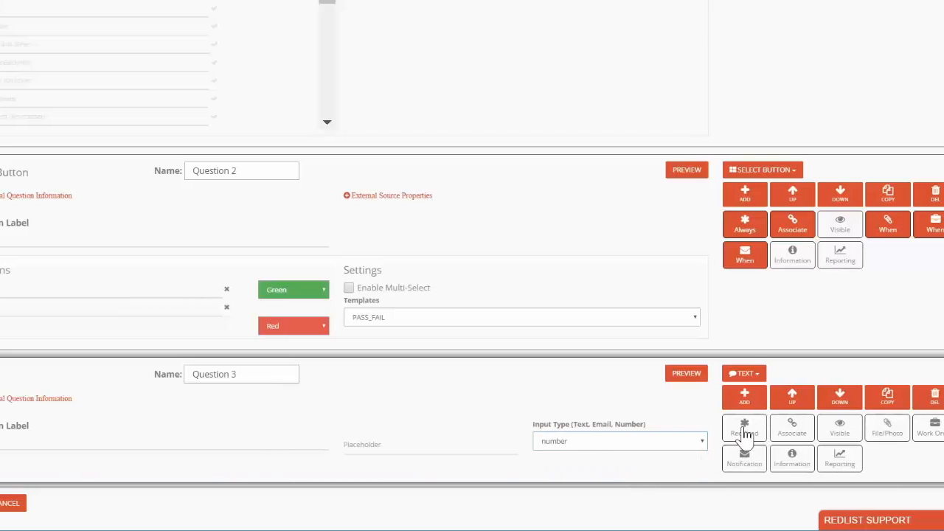
- Associate Question 3 with the semi tractor dropdown question
click(796, 433)
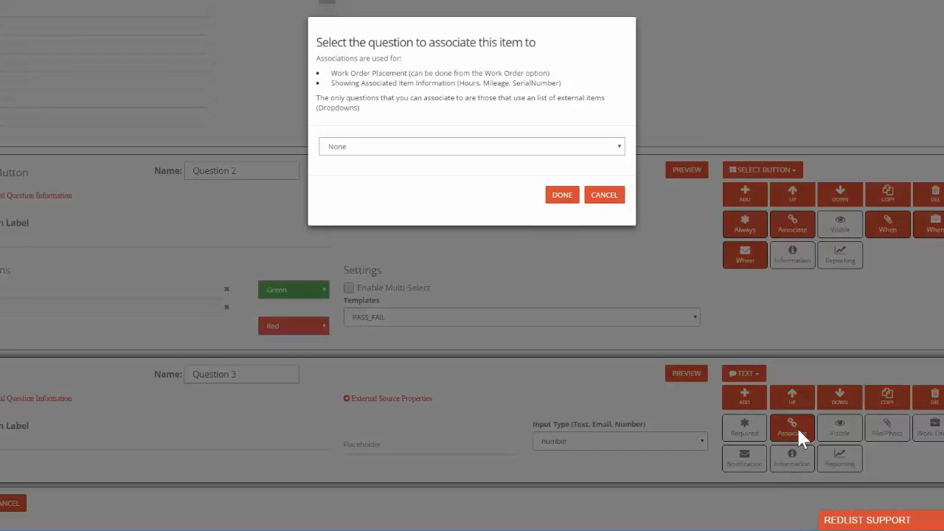
click(539, 146)
click(460, 174)
click(563, 198)
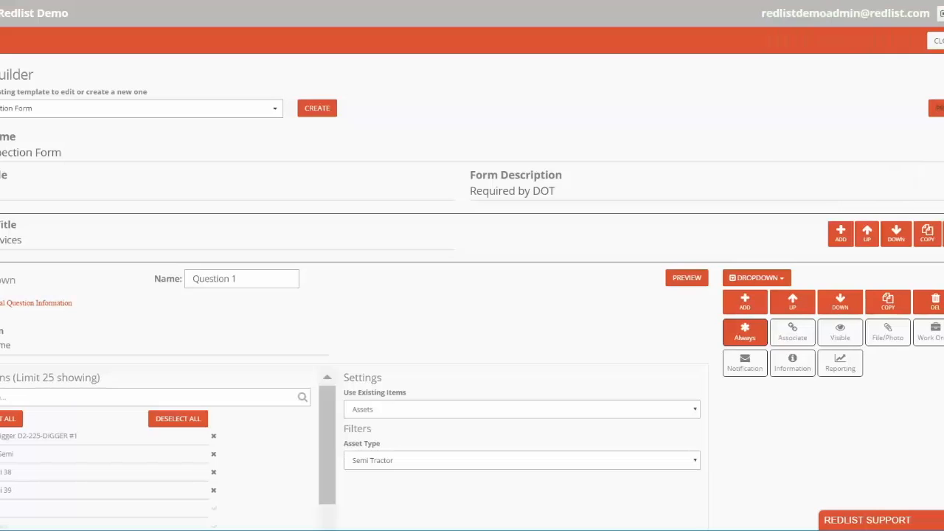
- Open a preview of the whole inspection form
click(938, 108)
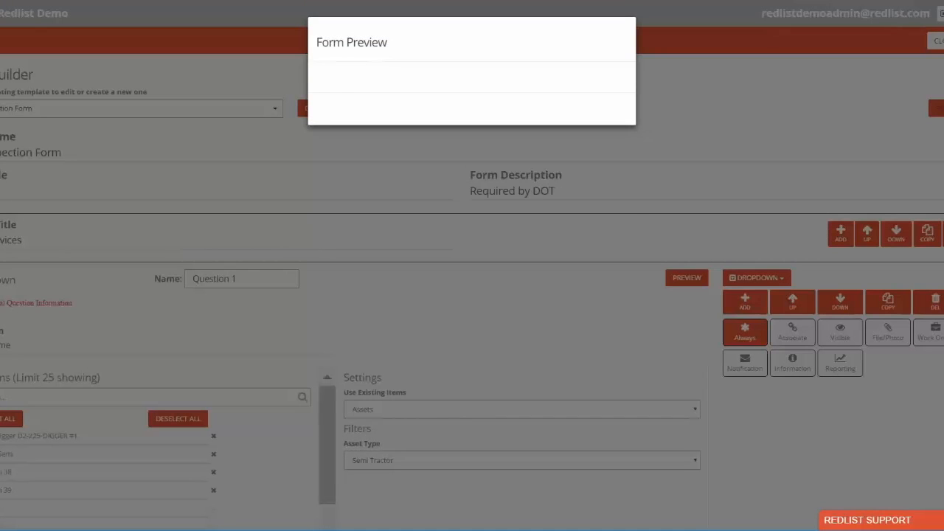